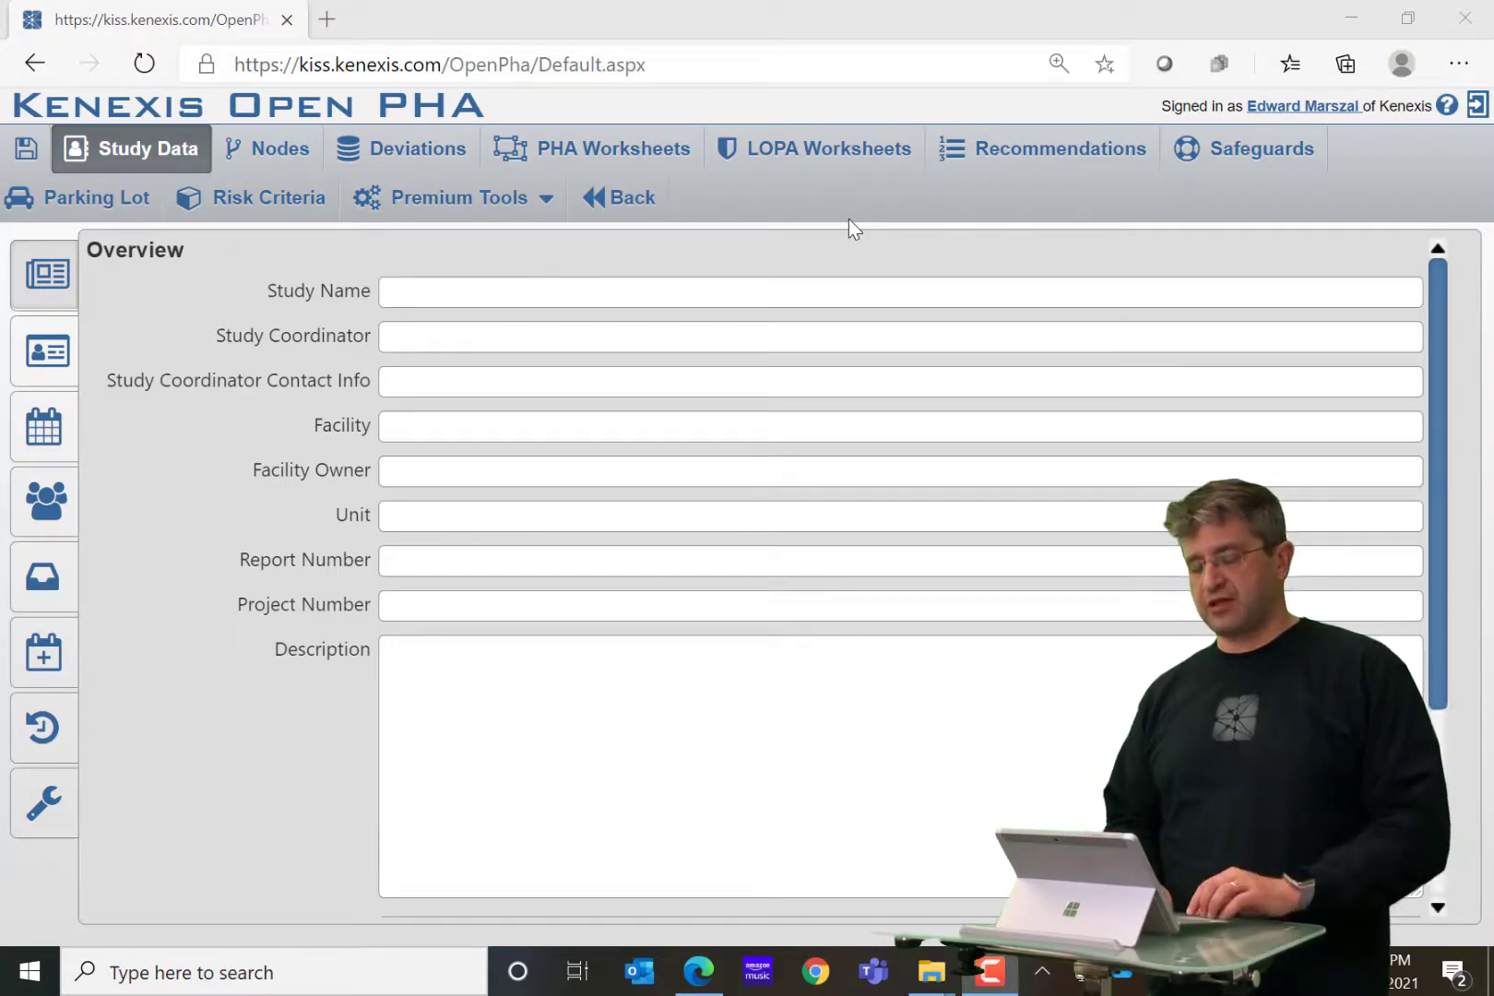
- Start importing a node from a library template, choosing the Eds Custom library and its Fired Heater / Boiler template
click(530, 202)
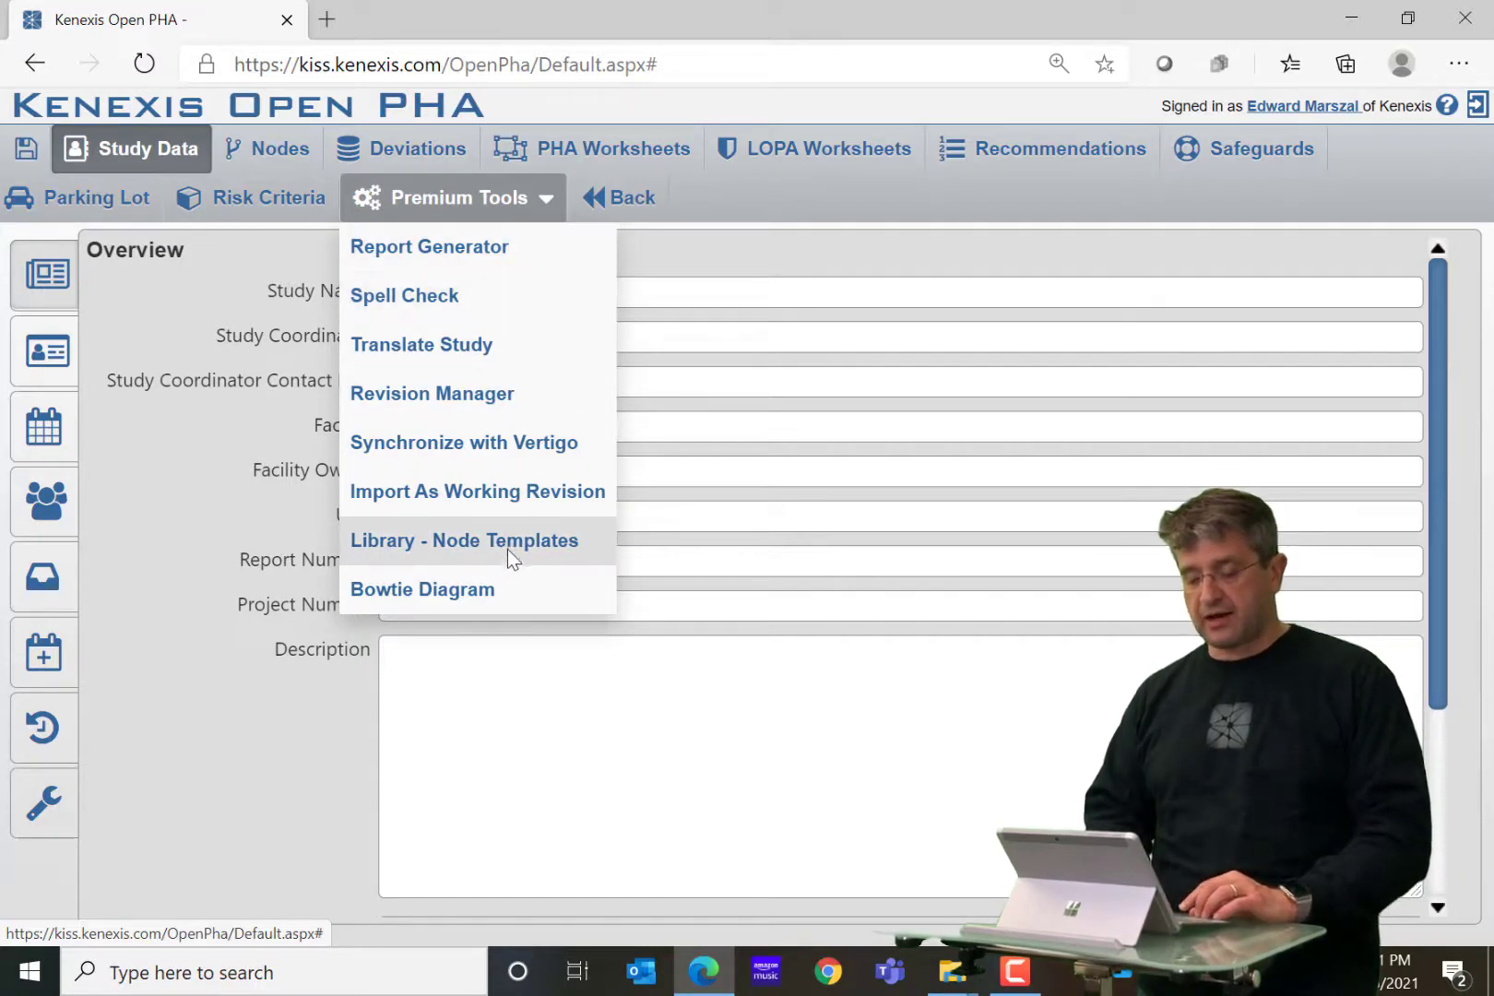
click(508, 539)
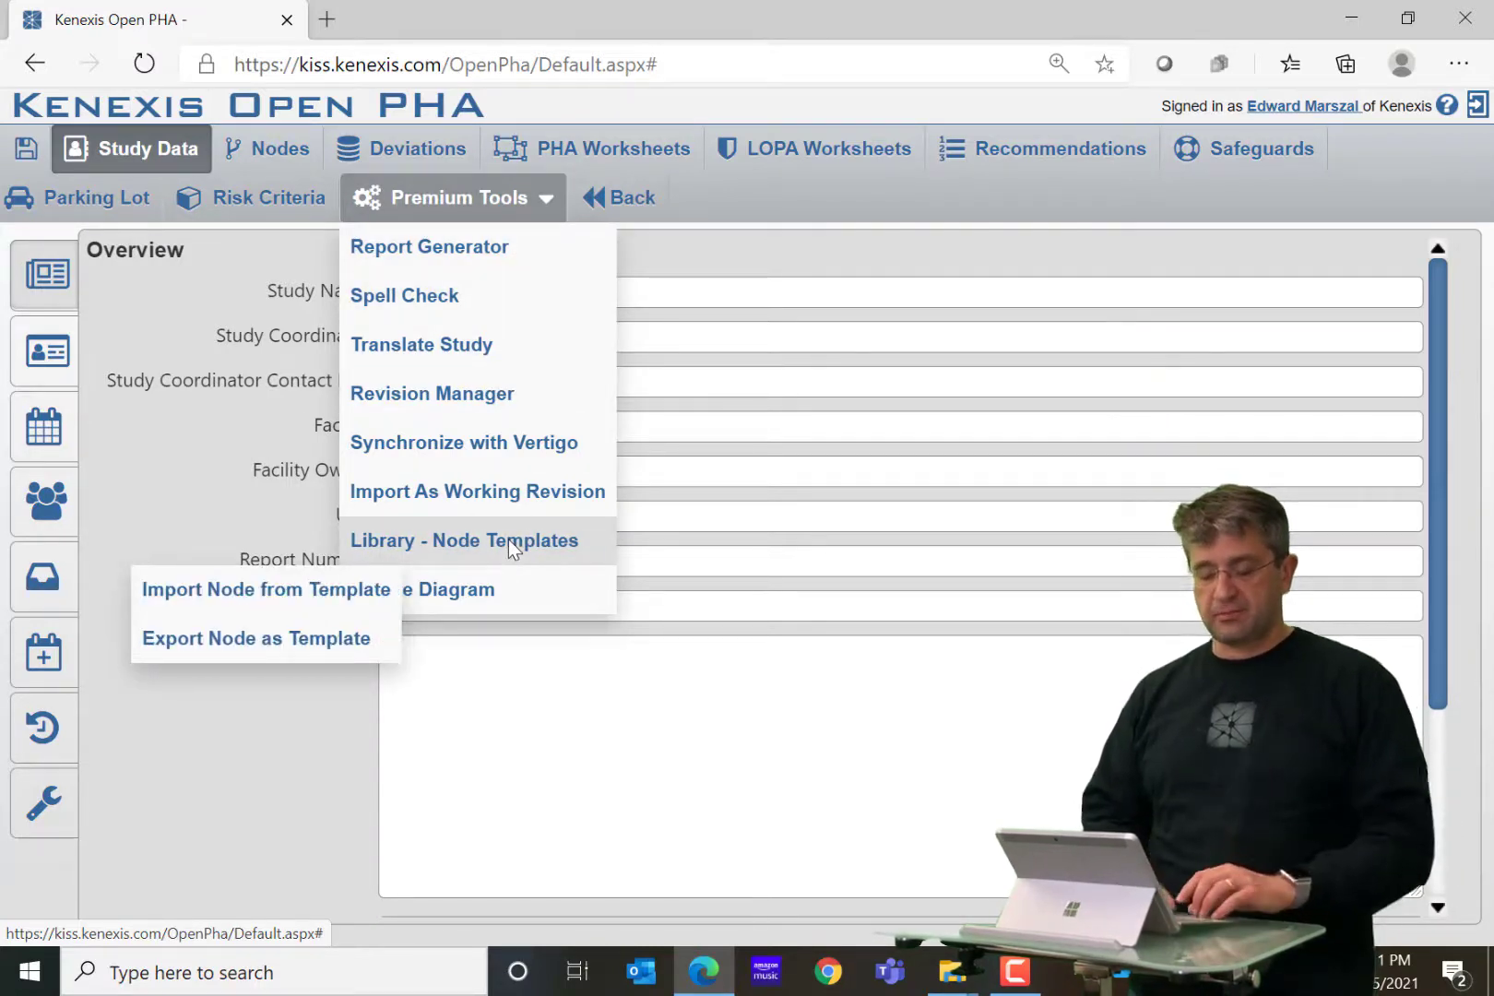
click(313, 594)
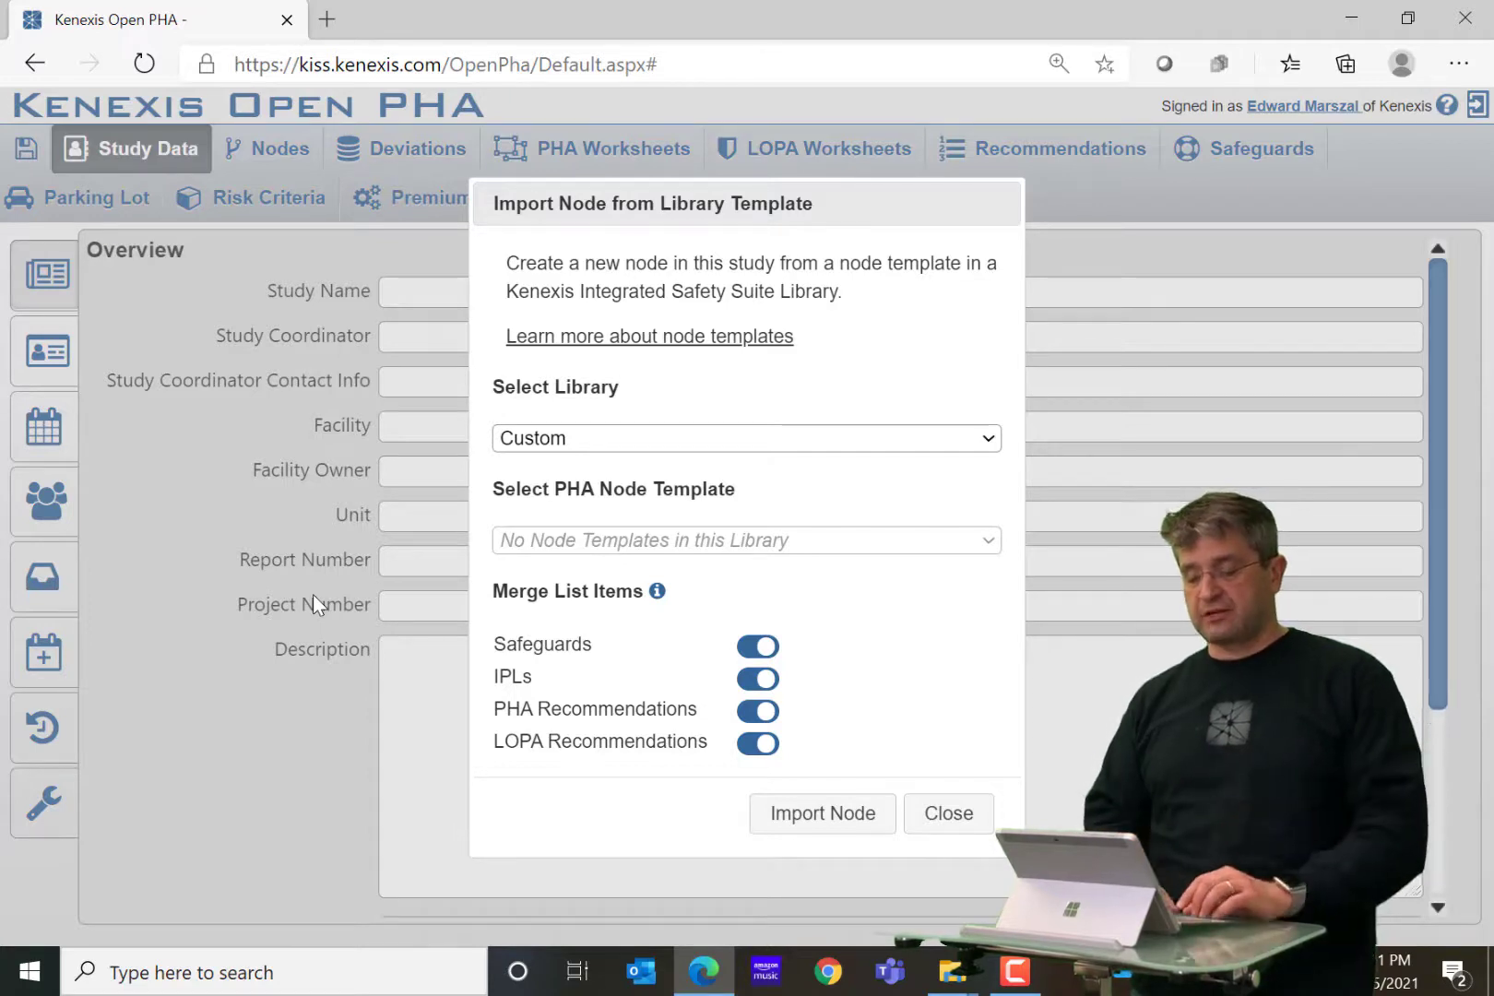
click(981, 445)
click(794, 569)
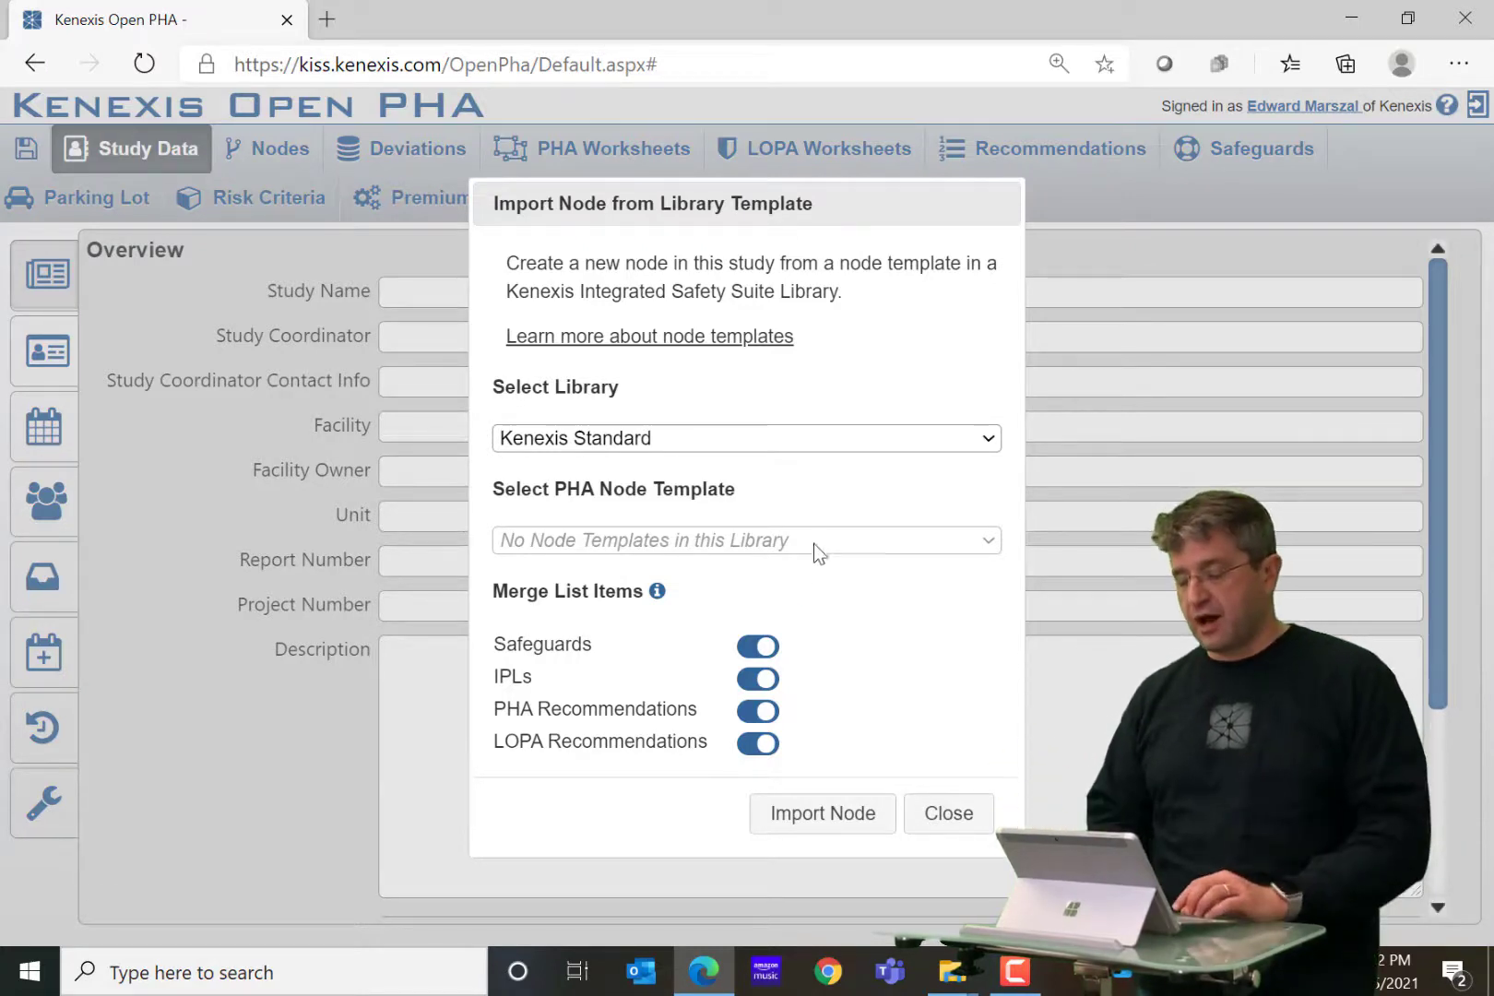
click(877, 437)
click(712, 517)
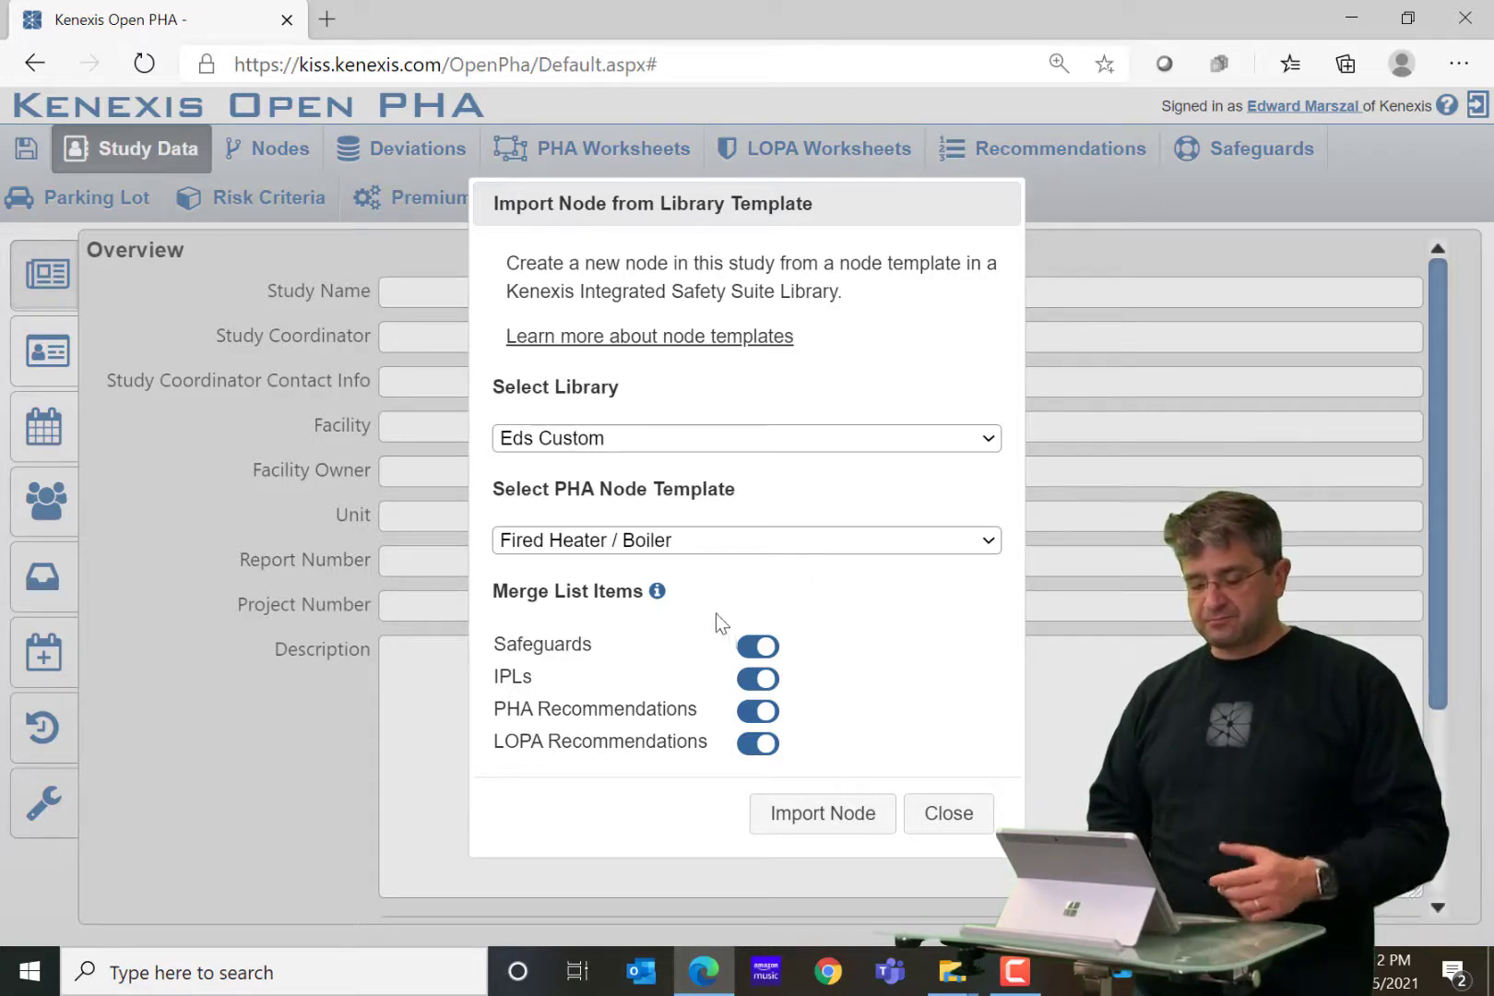
- Try the merge options for Safeguards, IPLs, PHA Recommendations and LOPA Recommendations, switching each off and back on
click(763, 652)
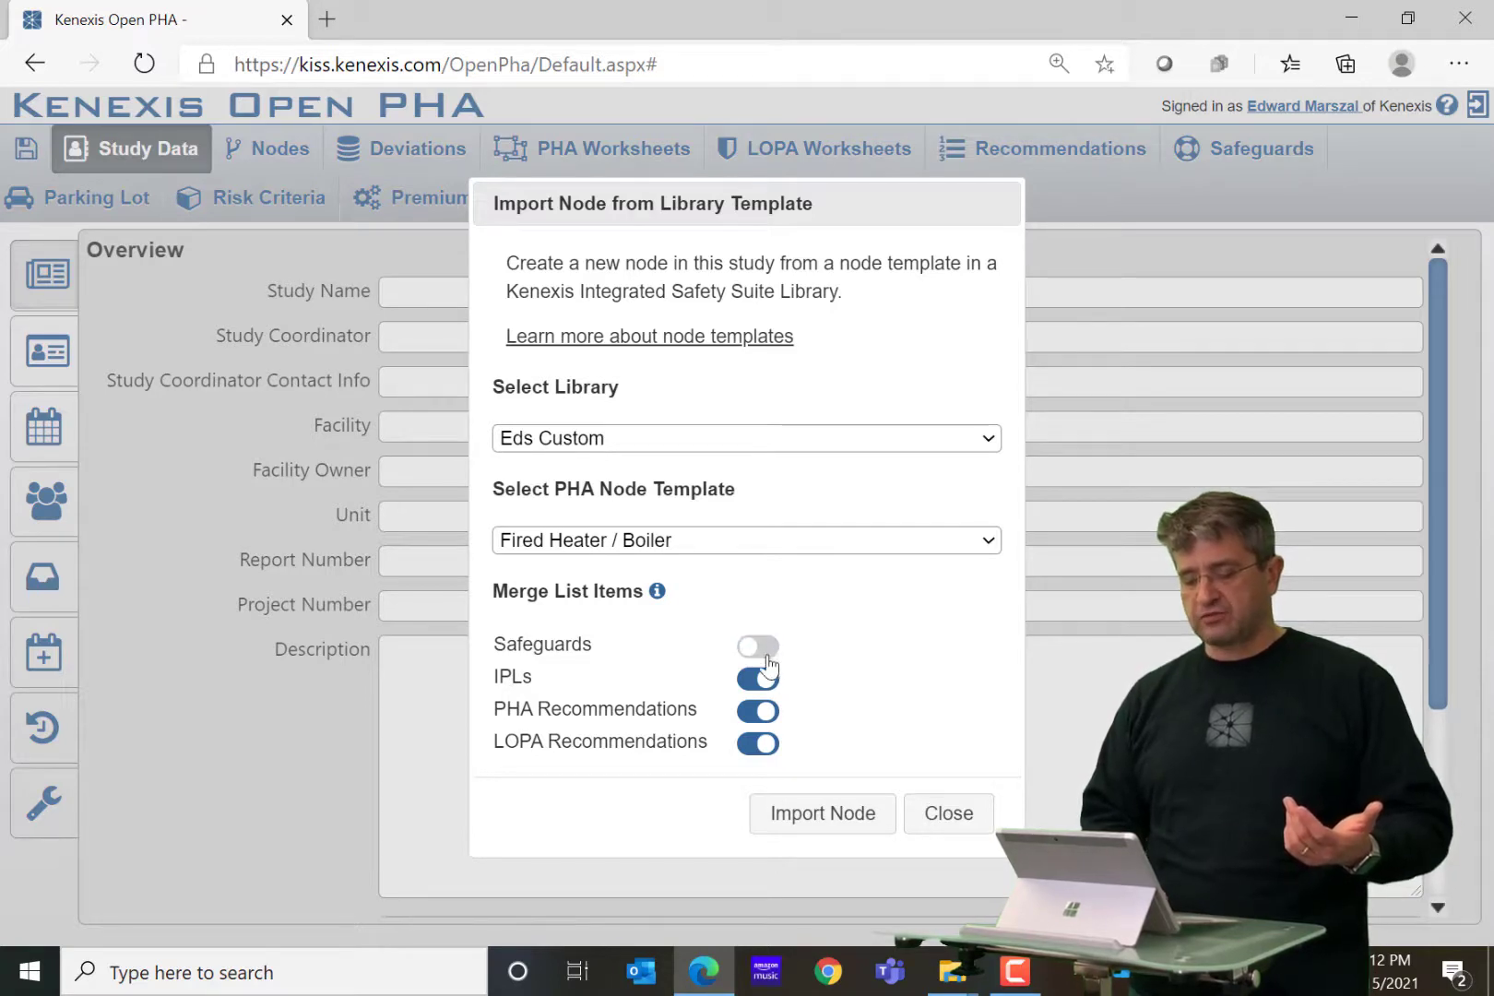
click(763, 651)
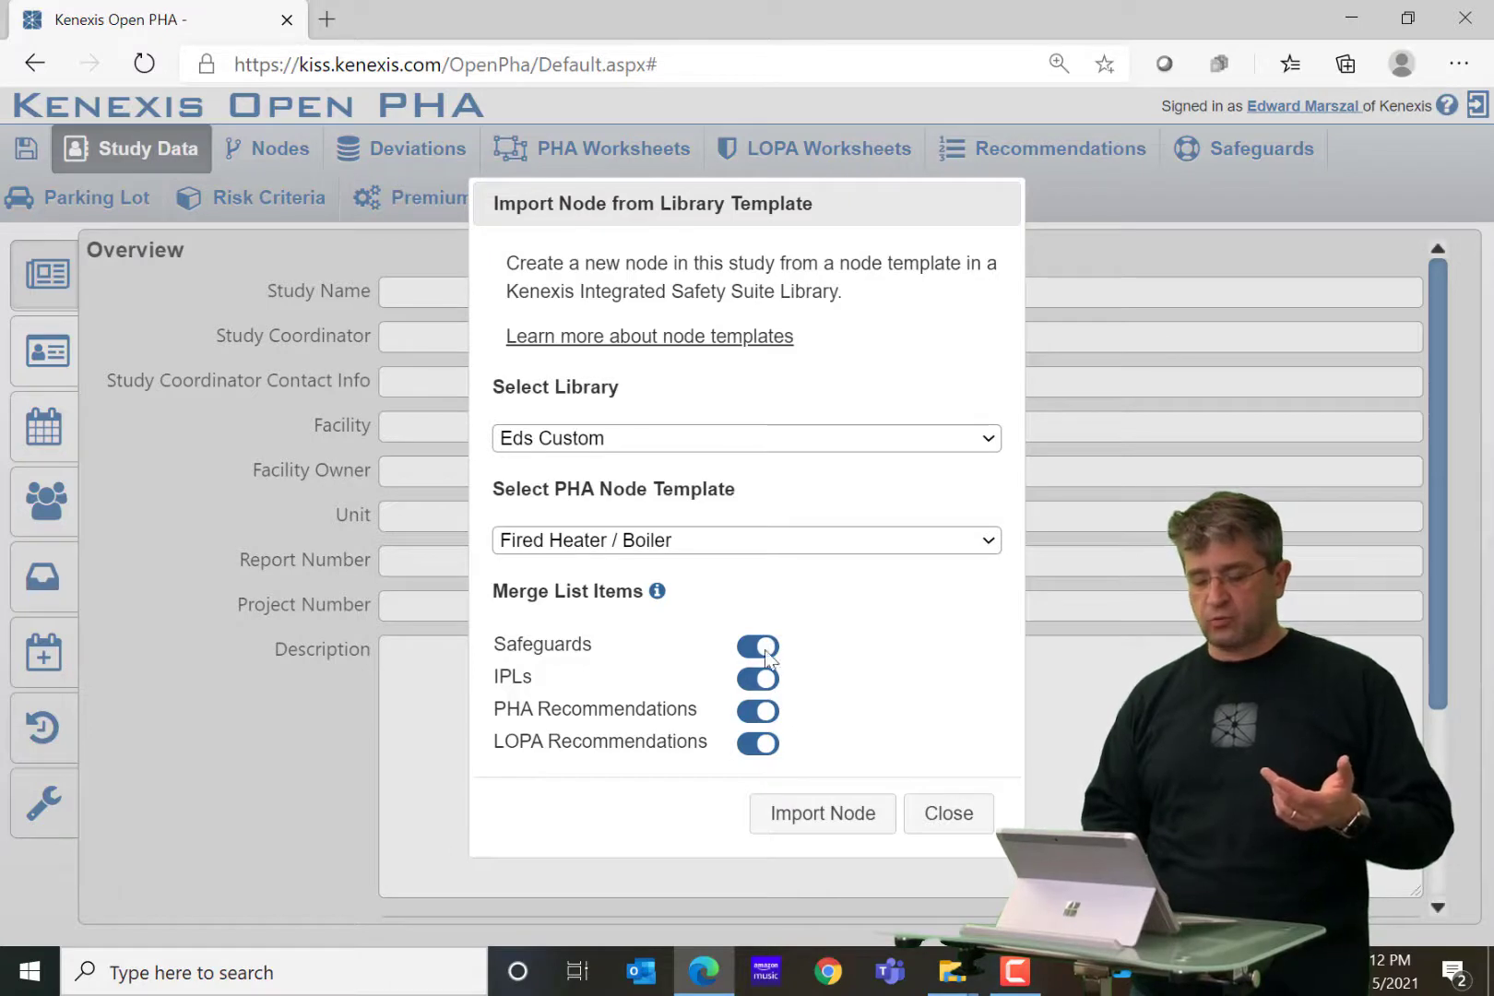
click(771, 682)
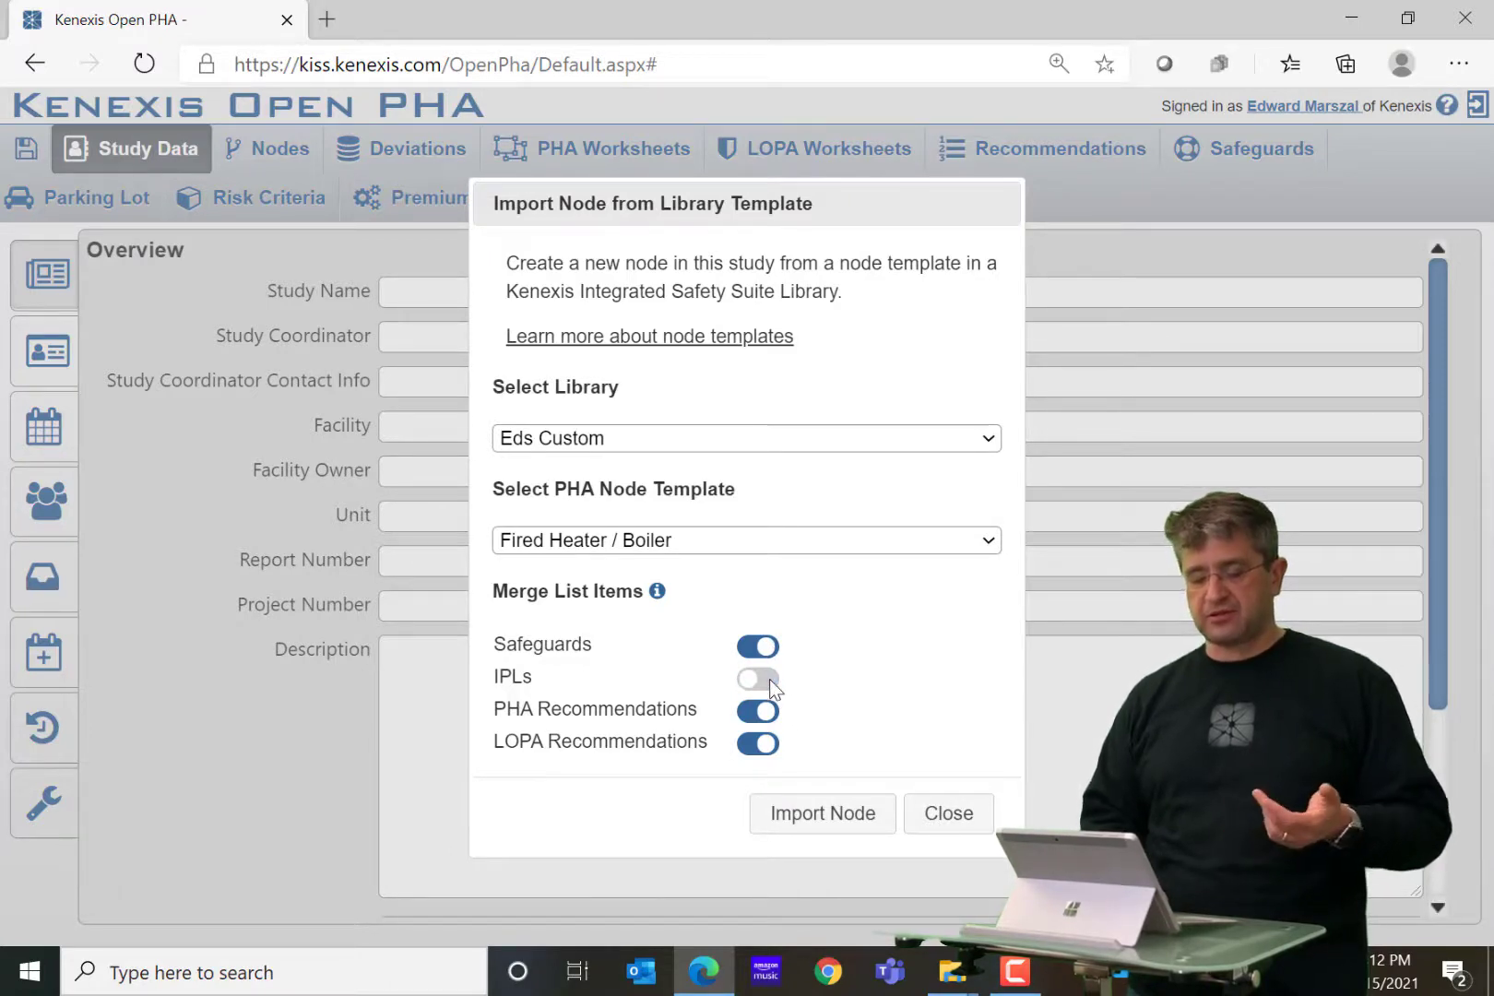
click(769, 679)
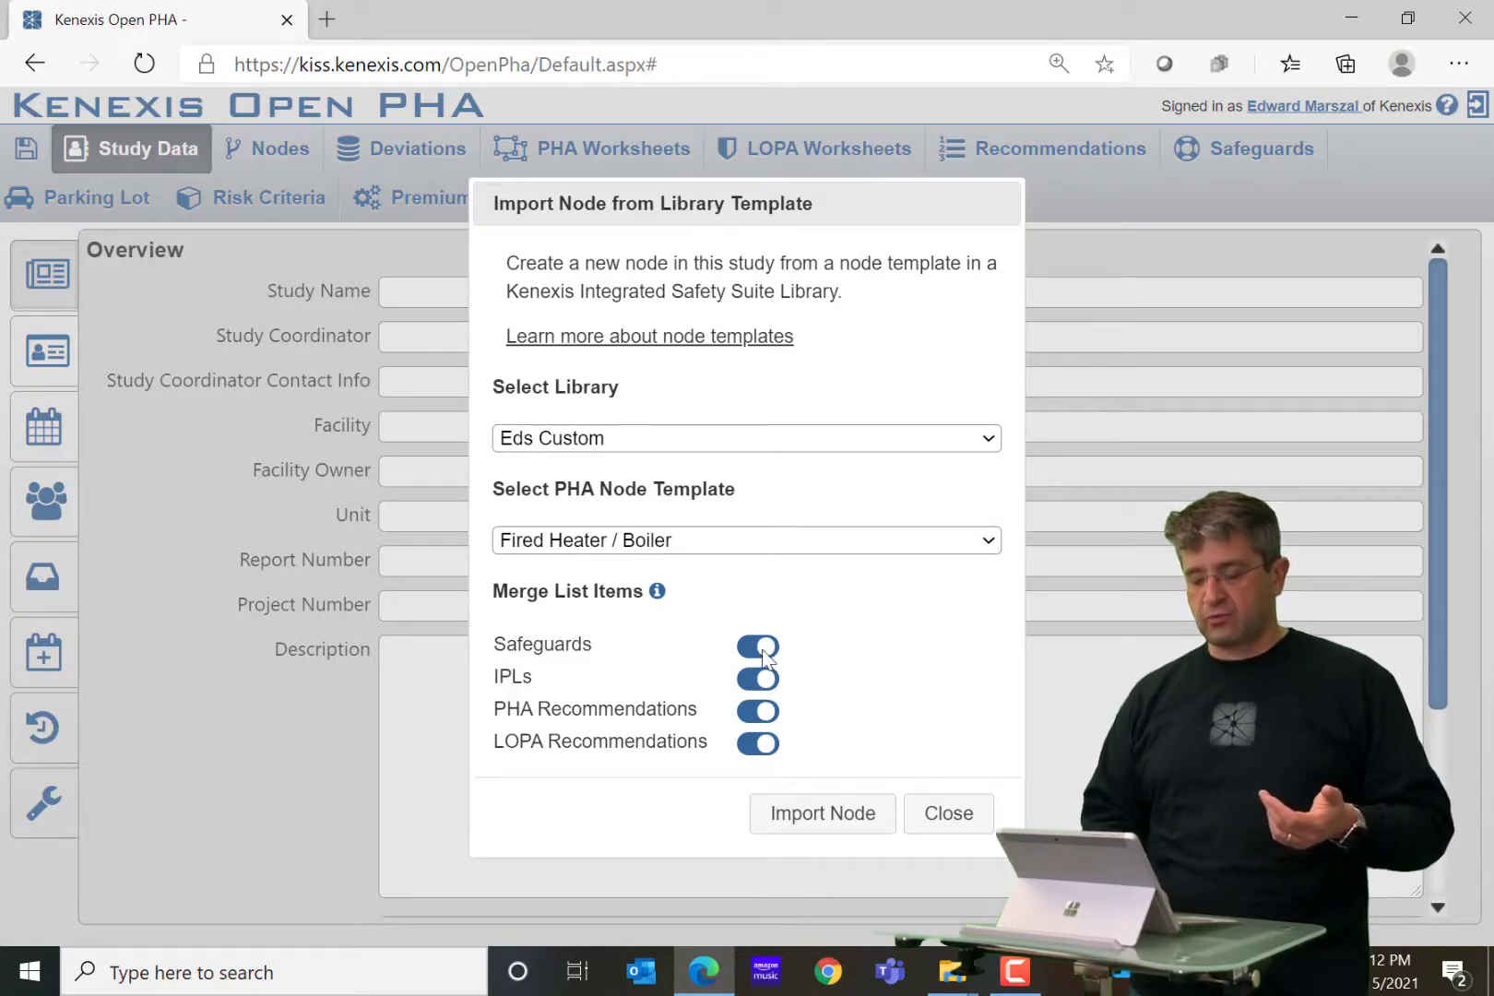
click(759, 647)
click(760, 648)
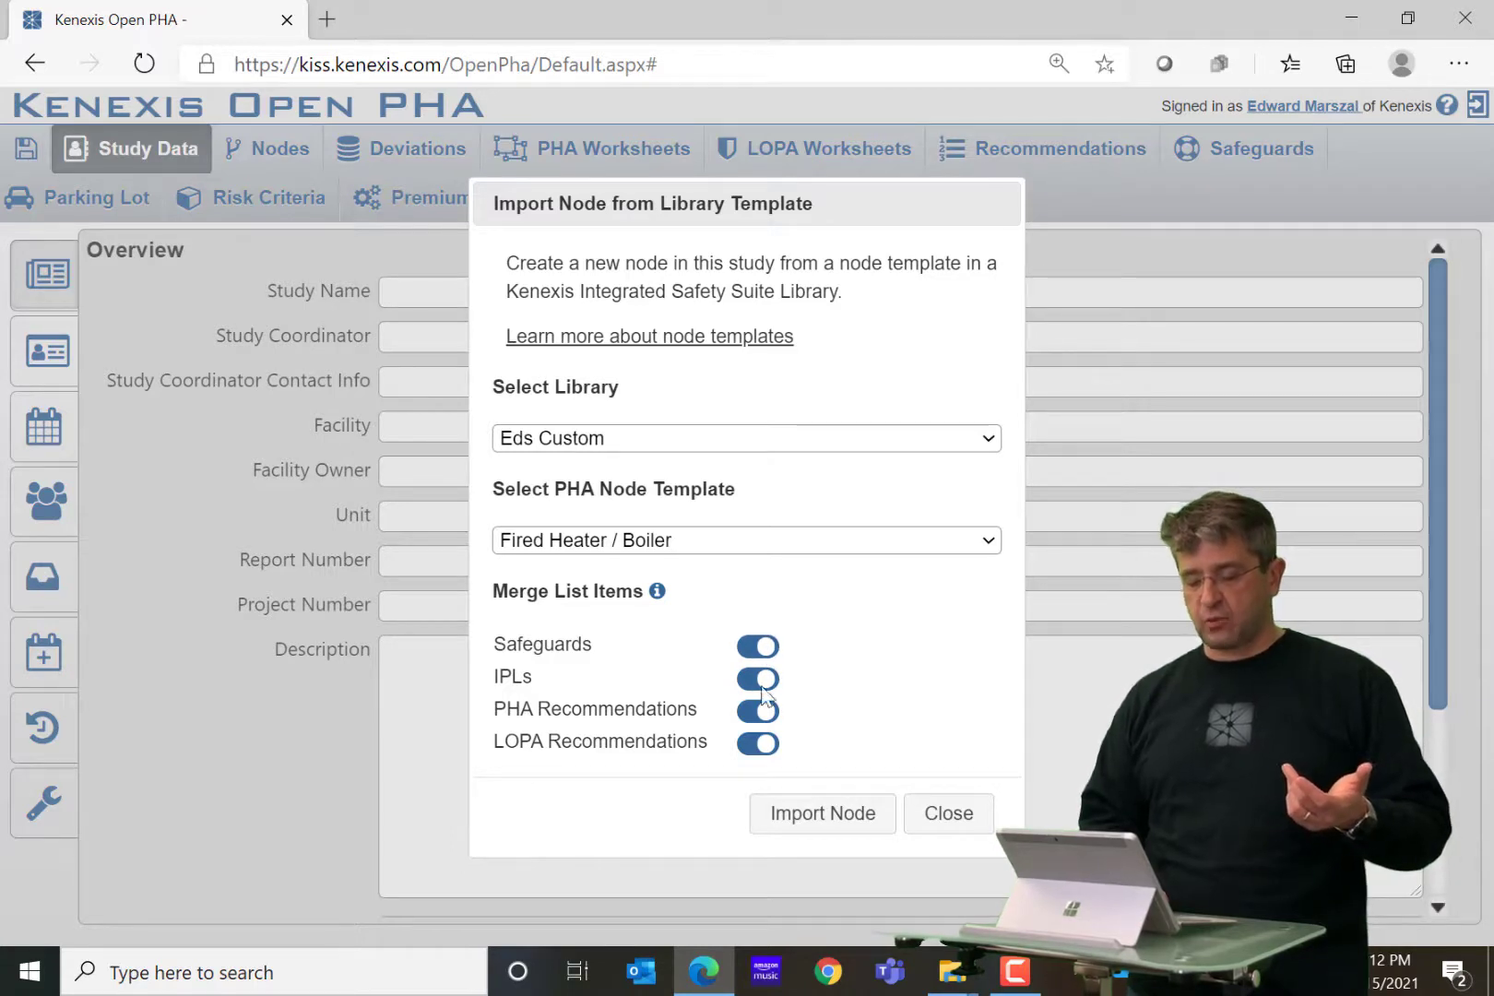
click(765, 712)
click(765, 743)
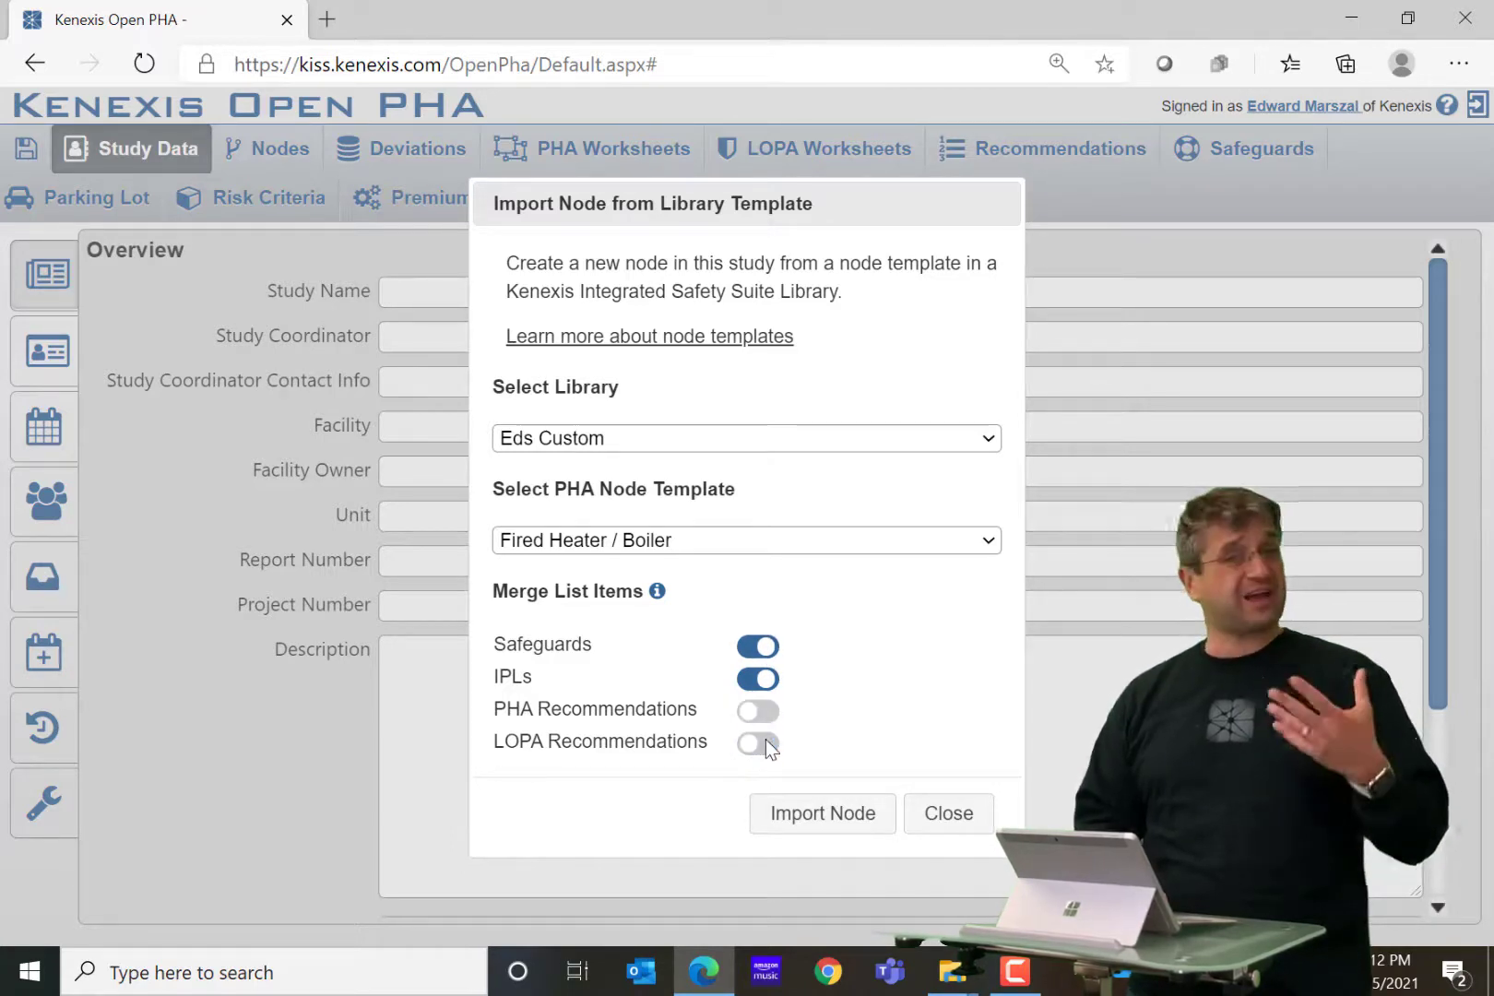
click(765, 742)
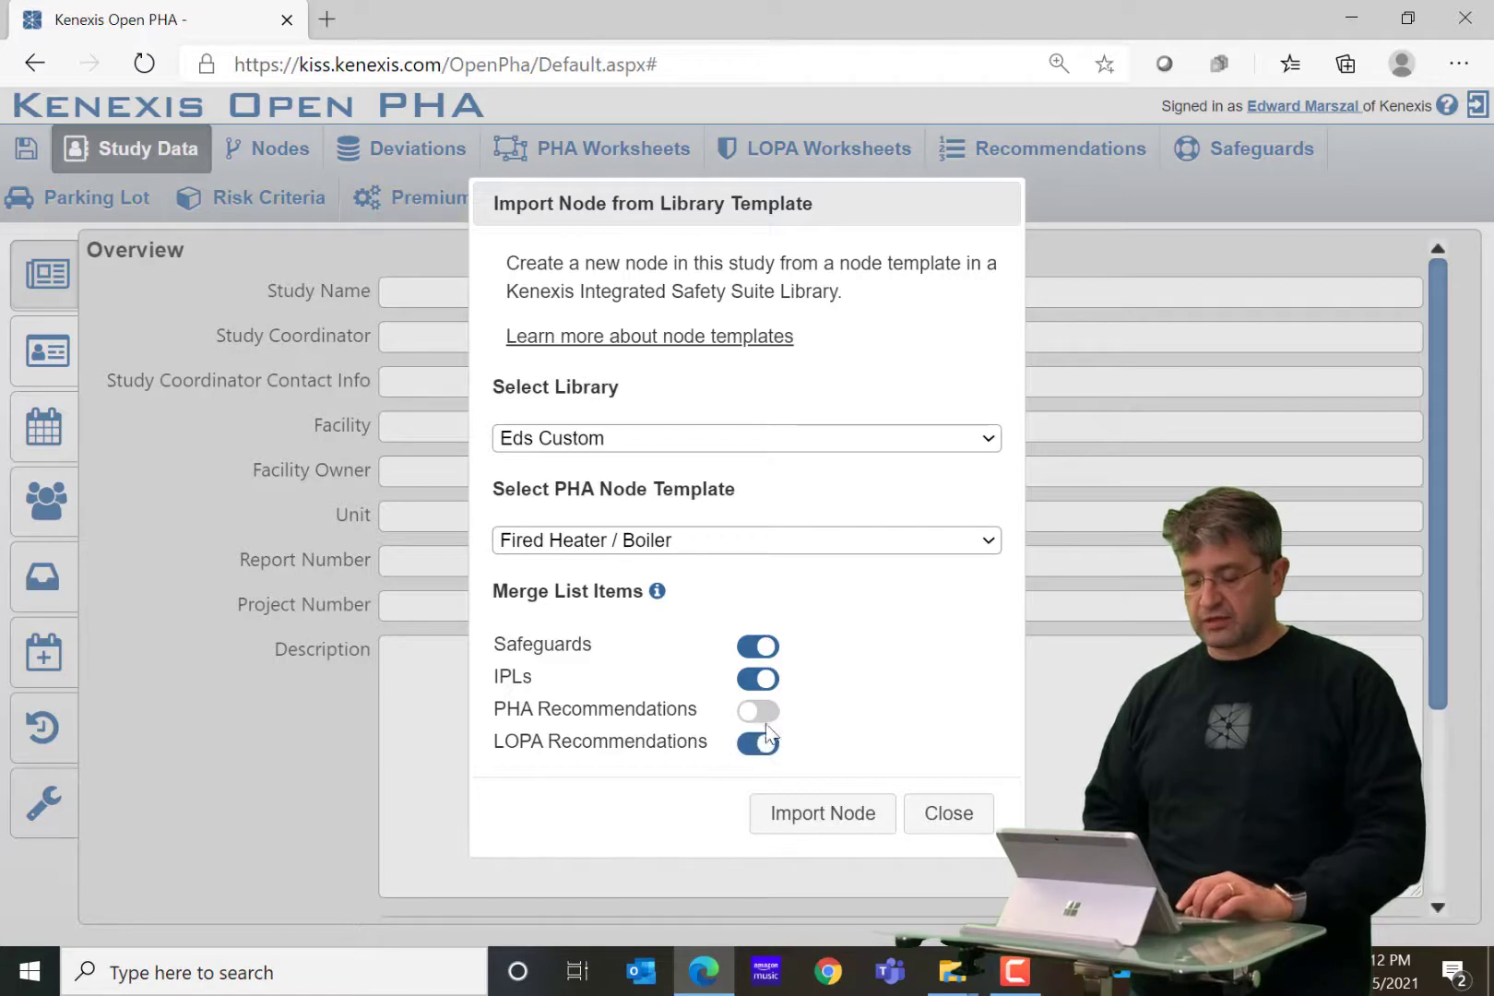
click(765, 711)
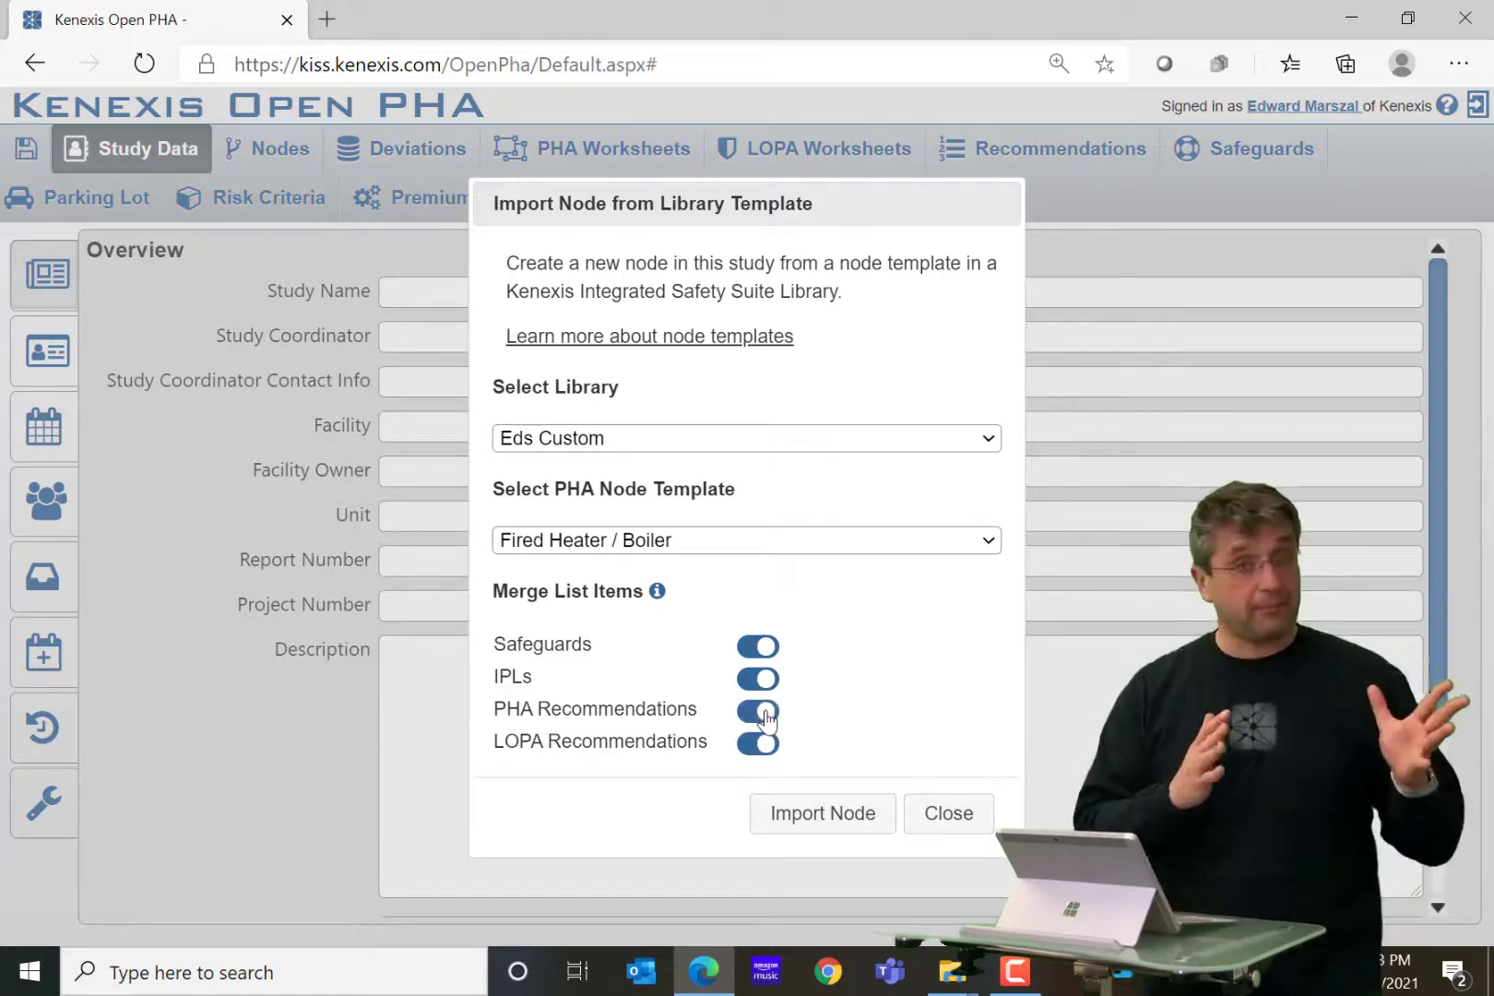
- Import the Fired Heater / Boiler node into the study and show the study's list of nodes
click(840, 815)
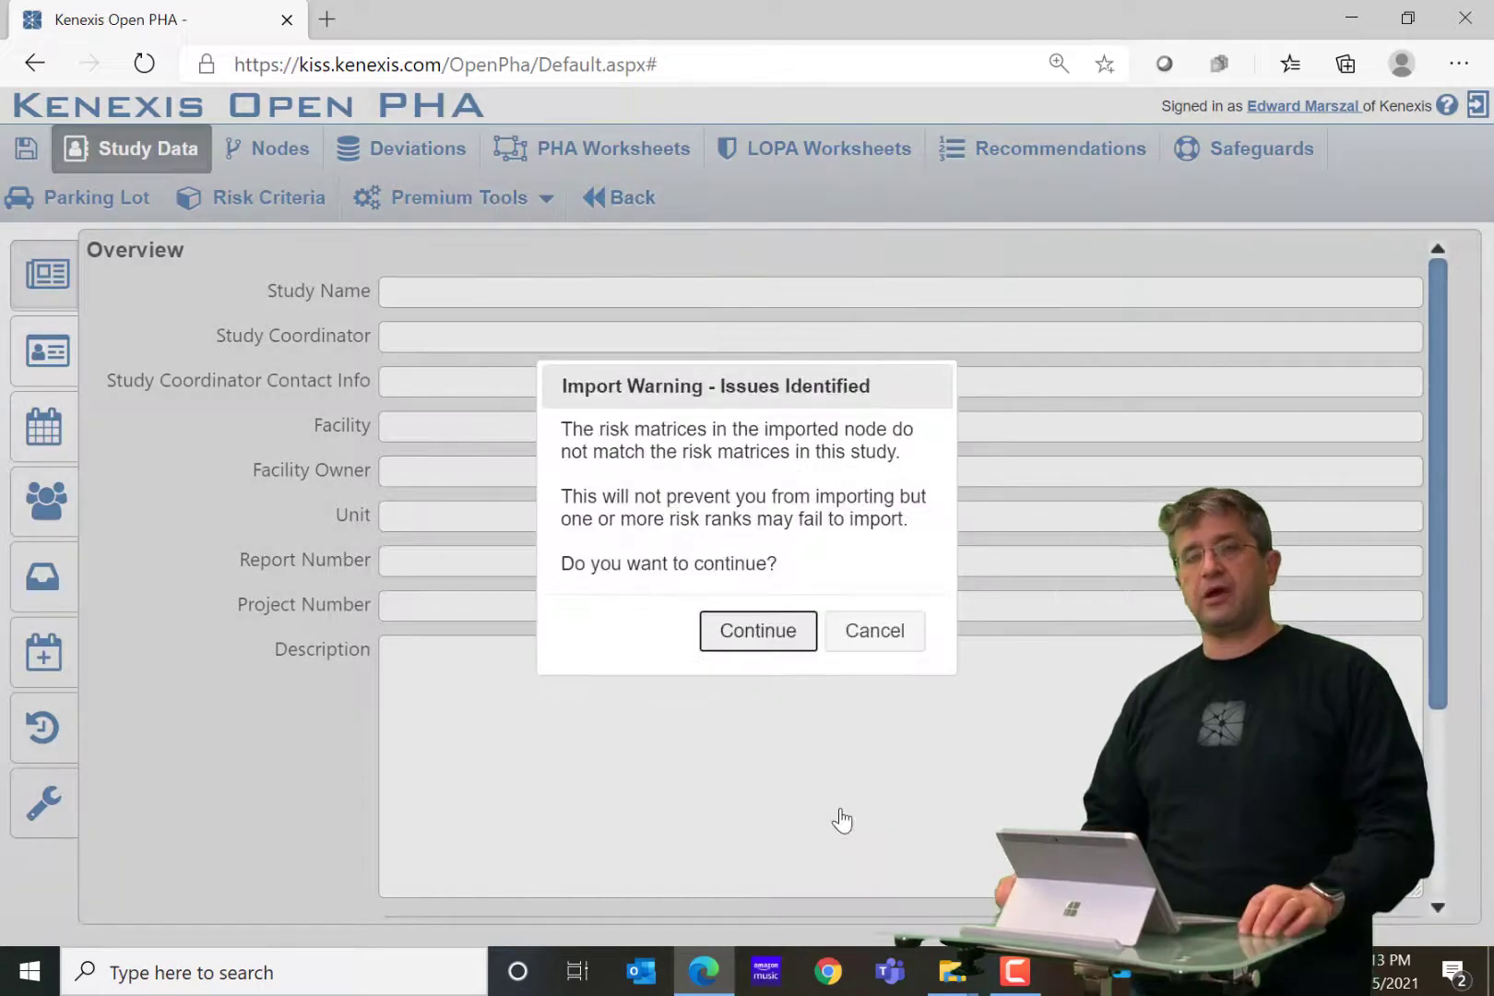
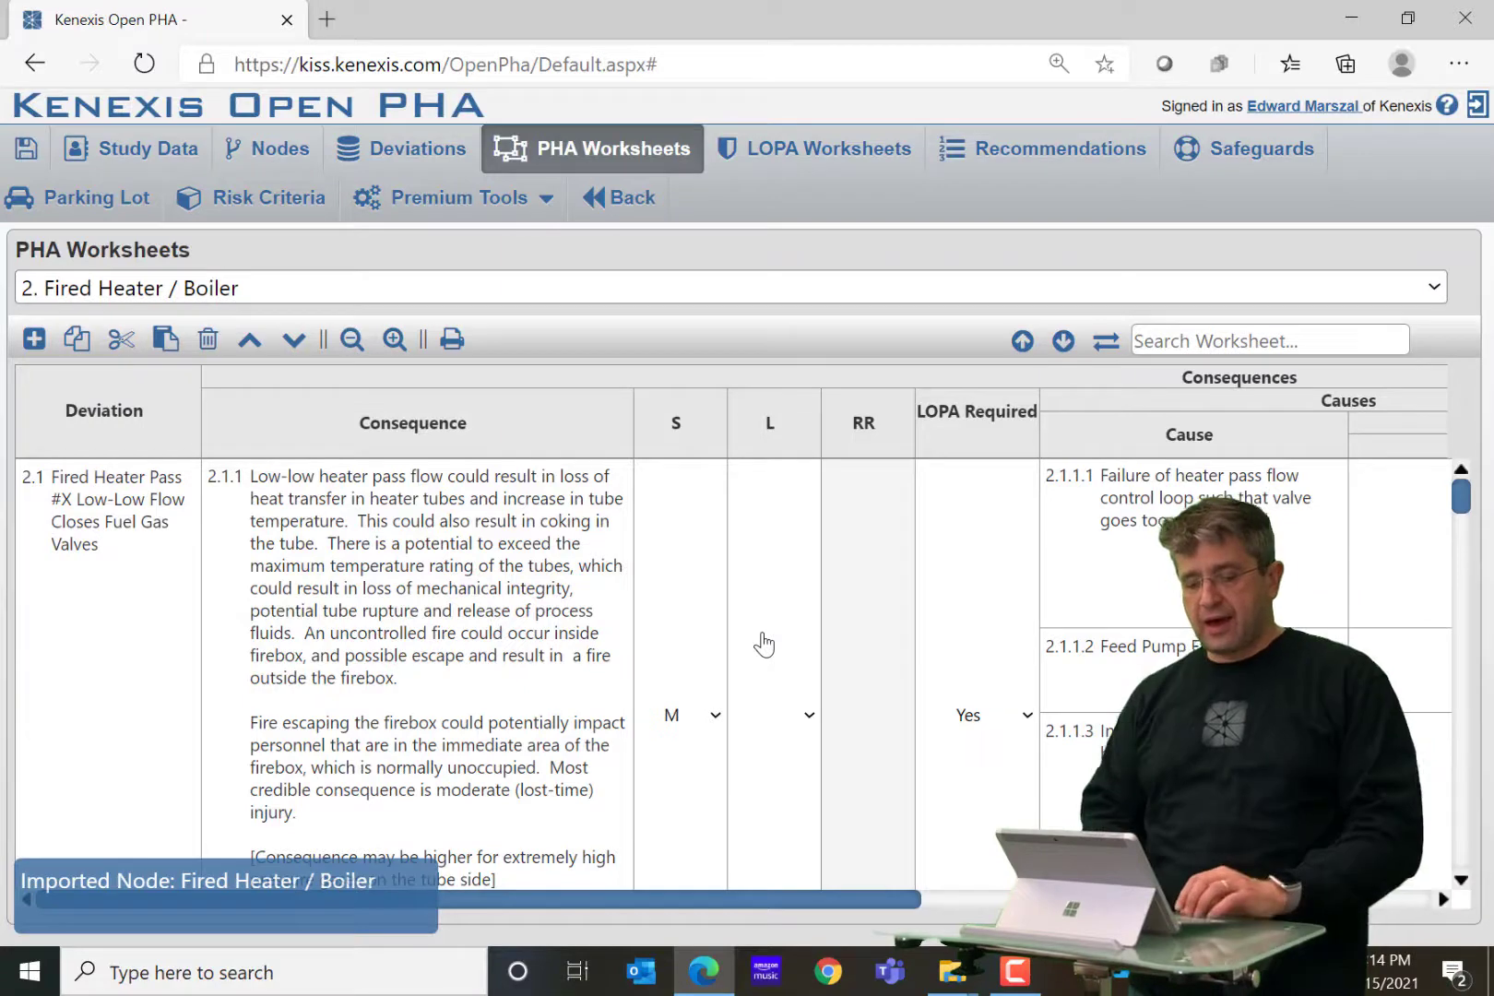
click(294, 151)
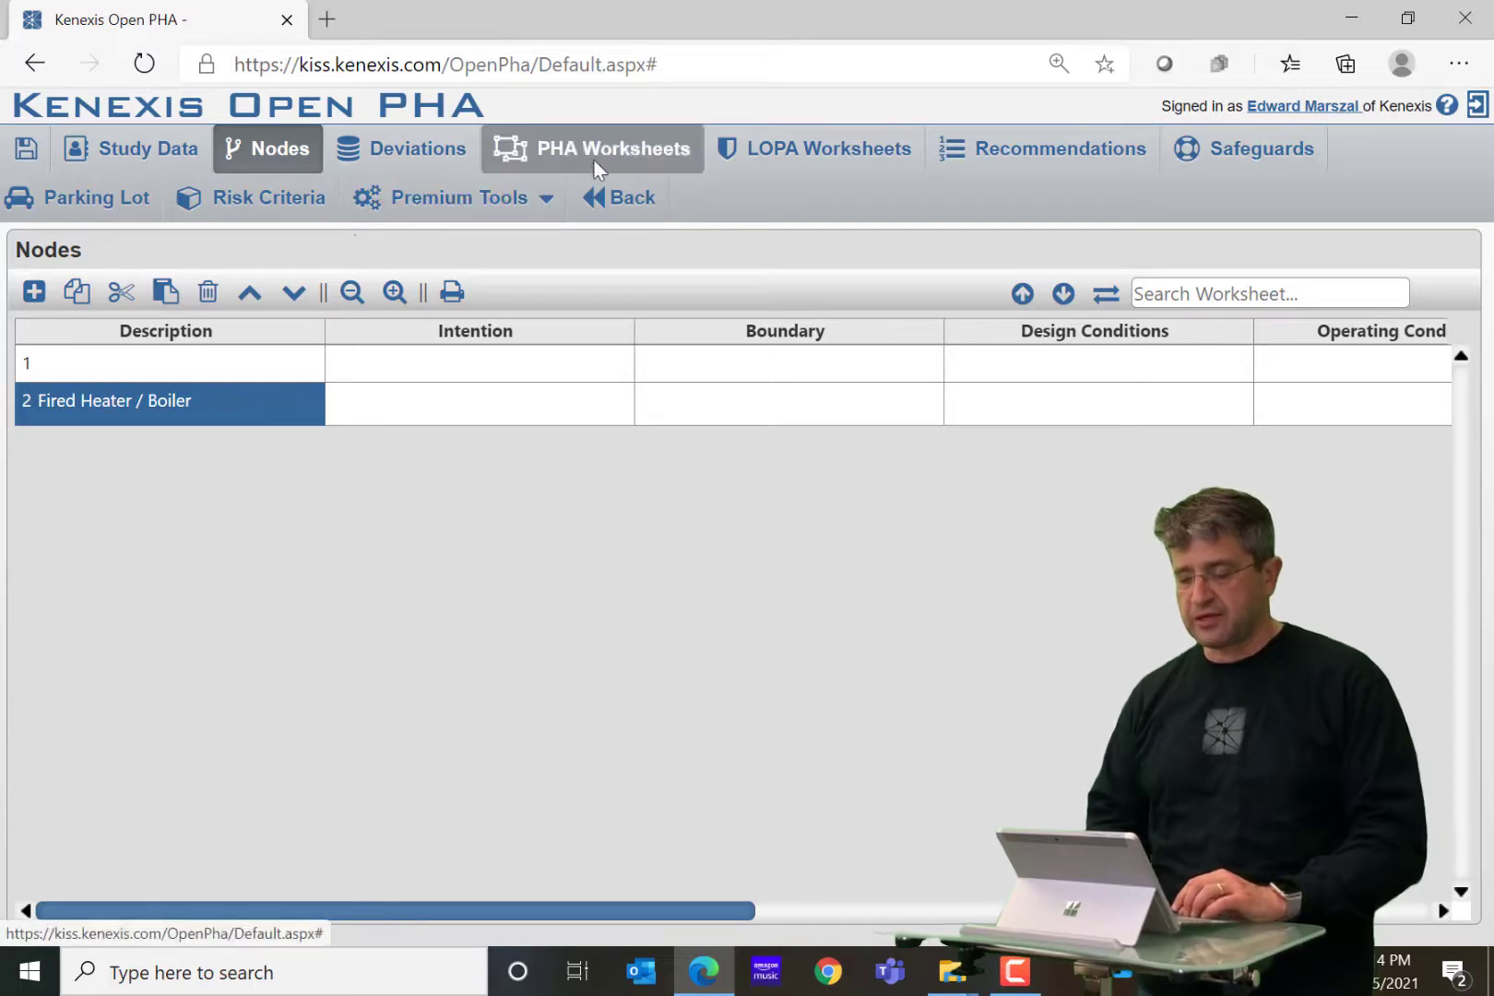
- Examine the causes, frequencies, IPLs and PFD values in the LOPA worksheet of the Fired Heater / Boiler node
click(777, 150)
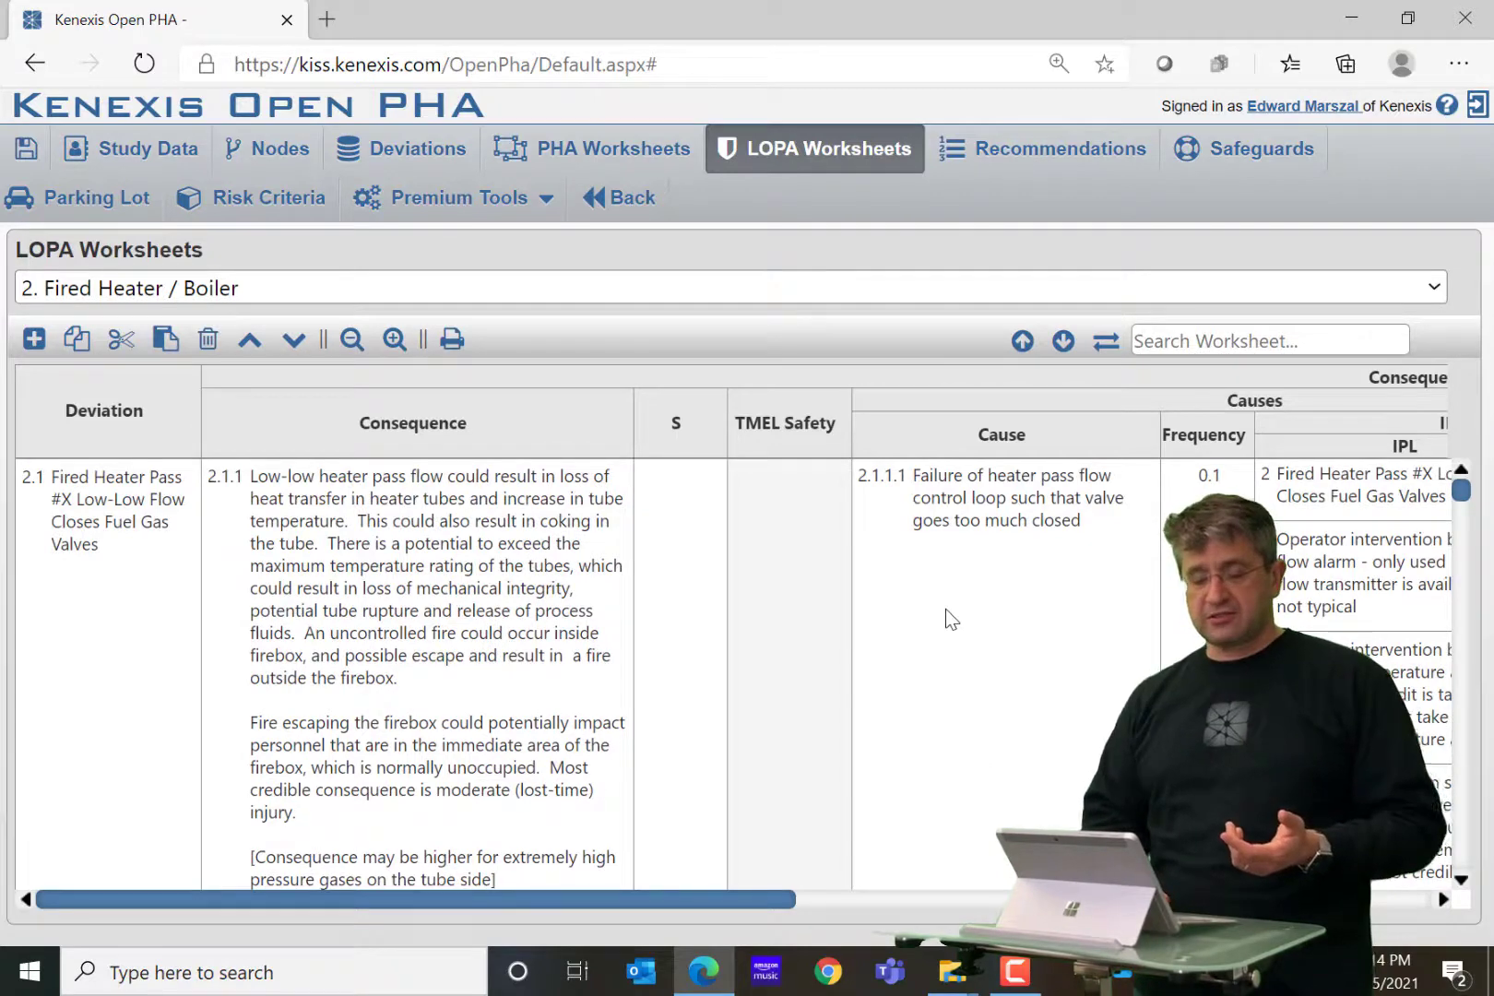
scroll(966, 598, down, 10)
scroll(965, 598, up, 10)
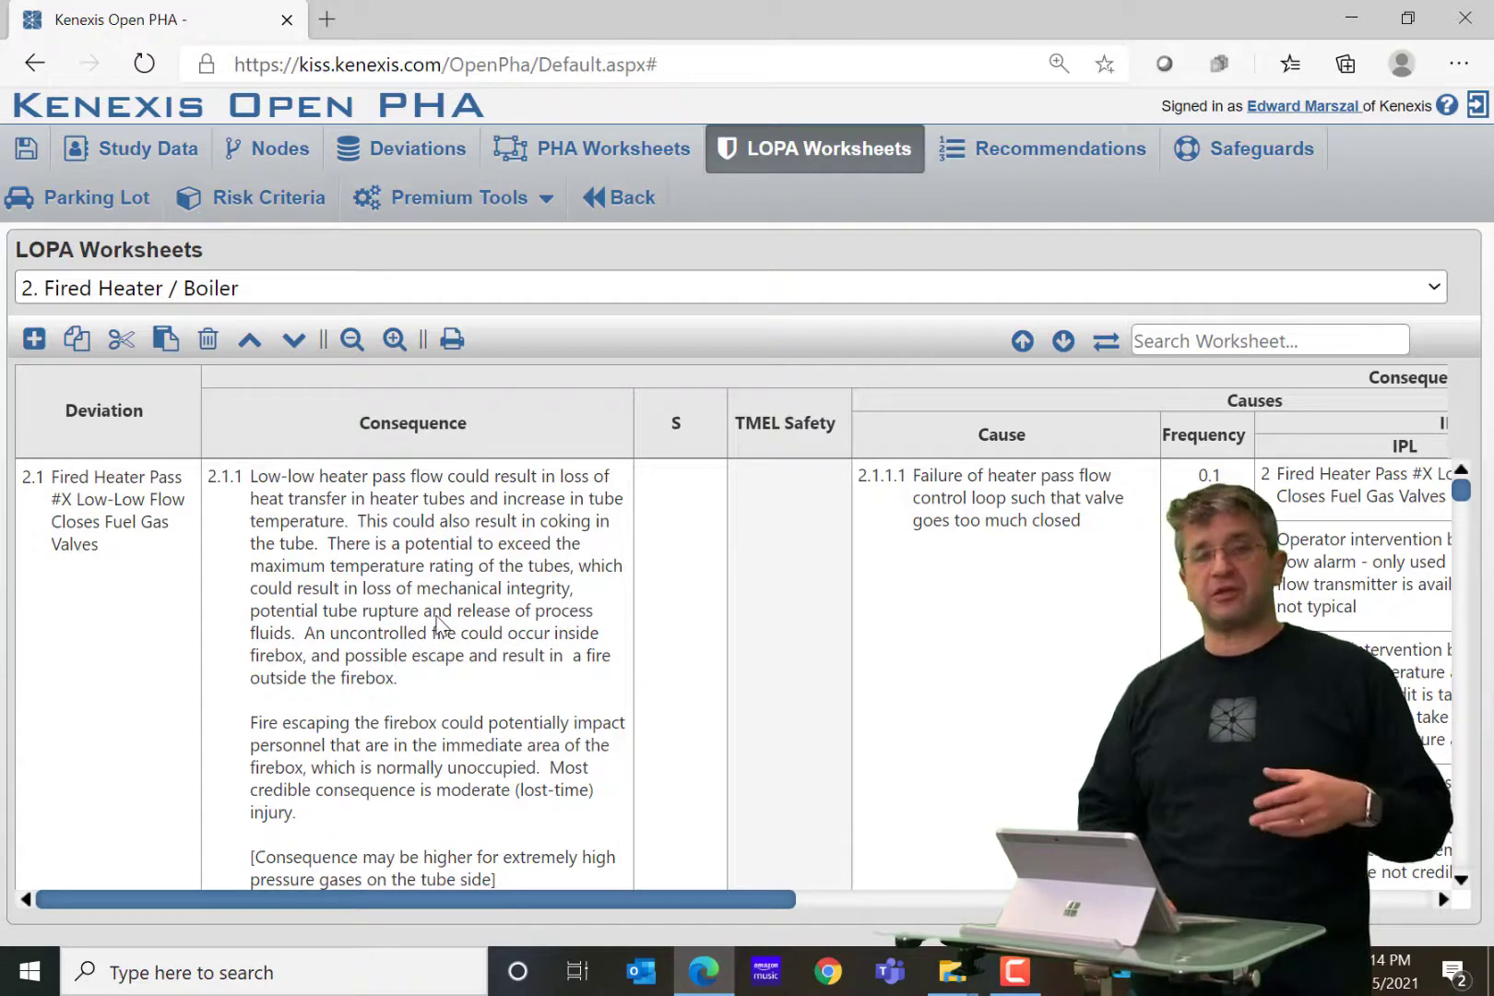
scroll(488, 704, down, 5)
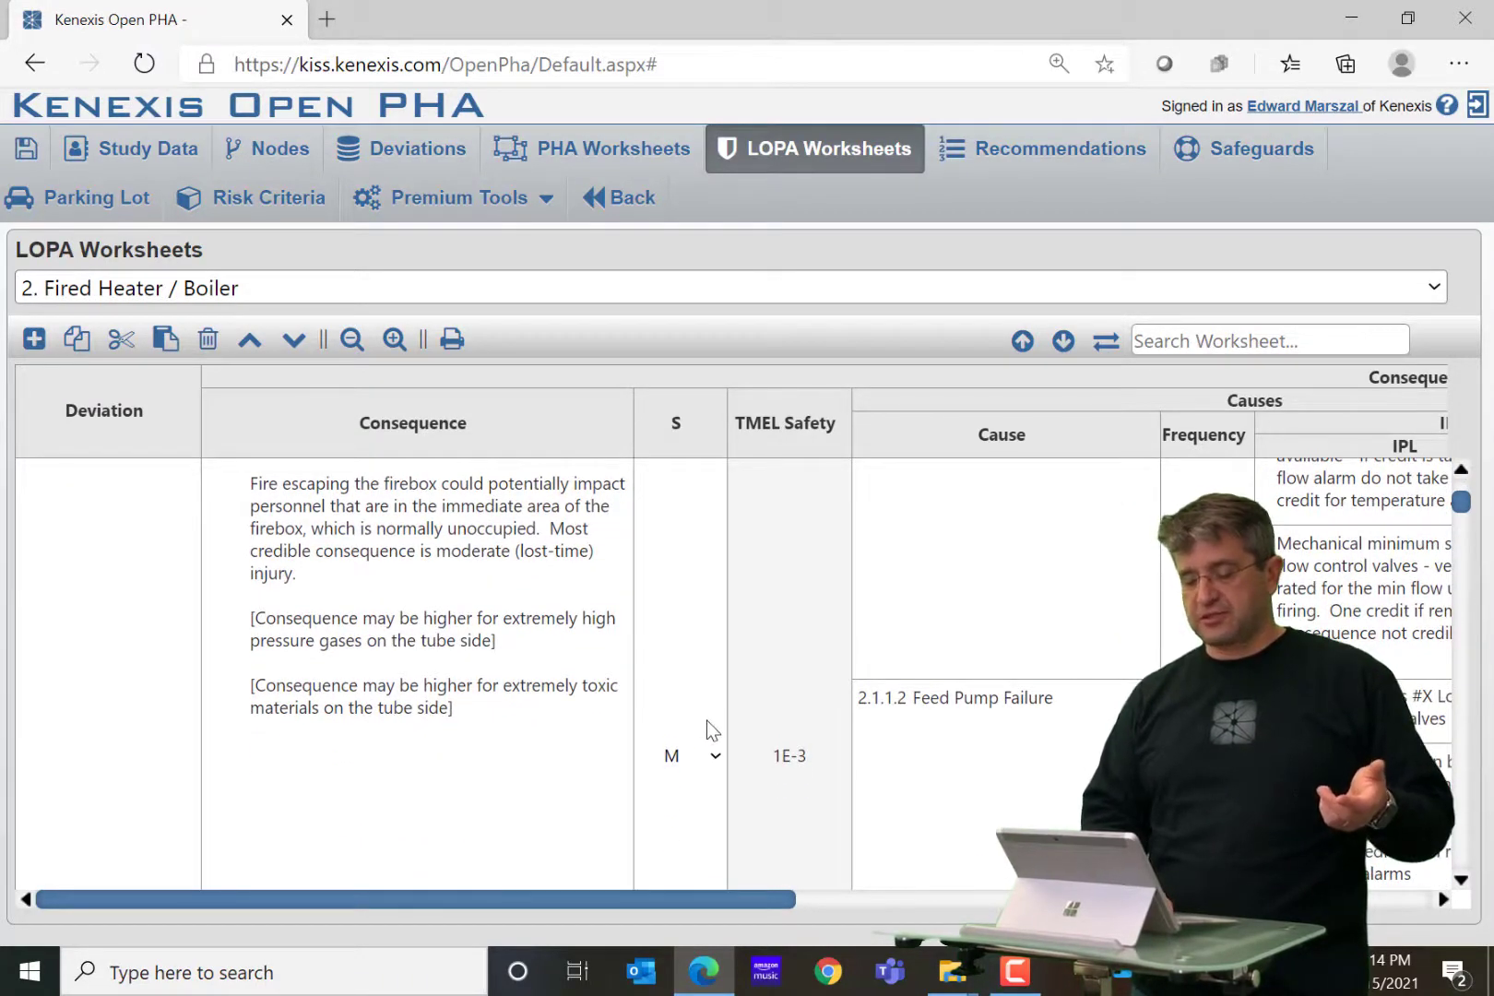
scroll(707, 729, right, 3)
scroll(706, 720, right, 2)
scroll(706, 720, up, 3)
scroll(706, 720, down, 6)
scroll(706, 720, down, 7)
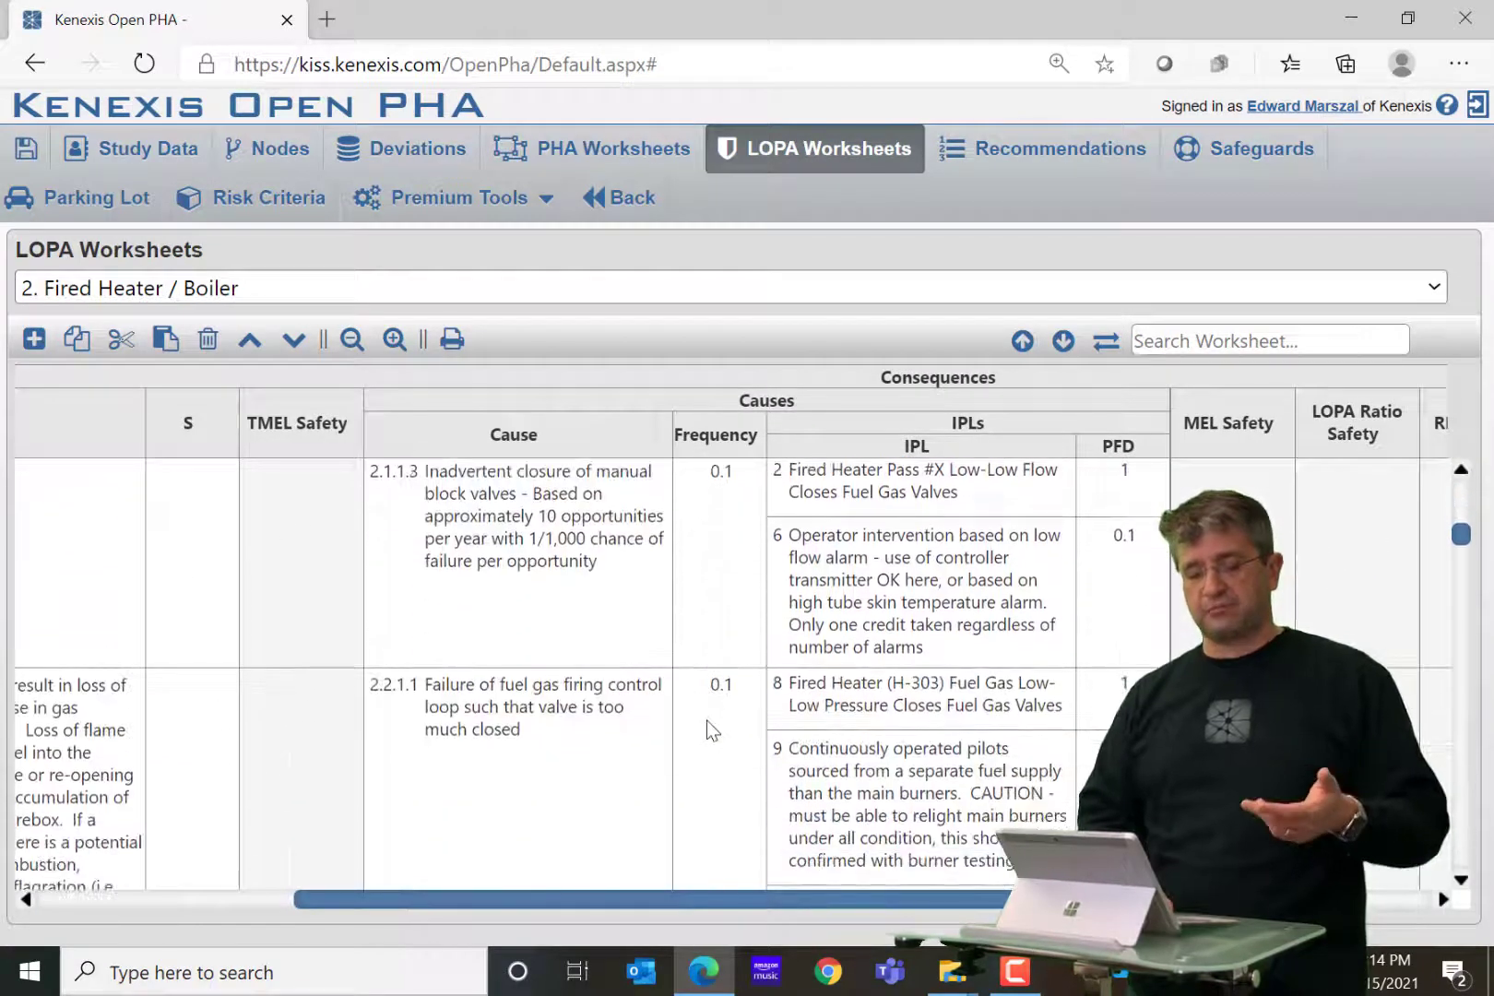
scroll(706, 720, right, 2)
scroll(706, 720, up, 13)
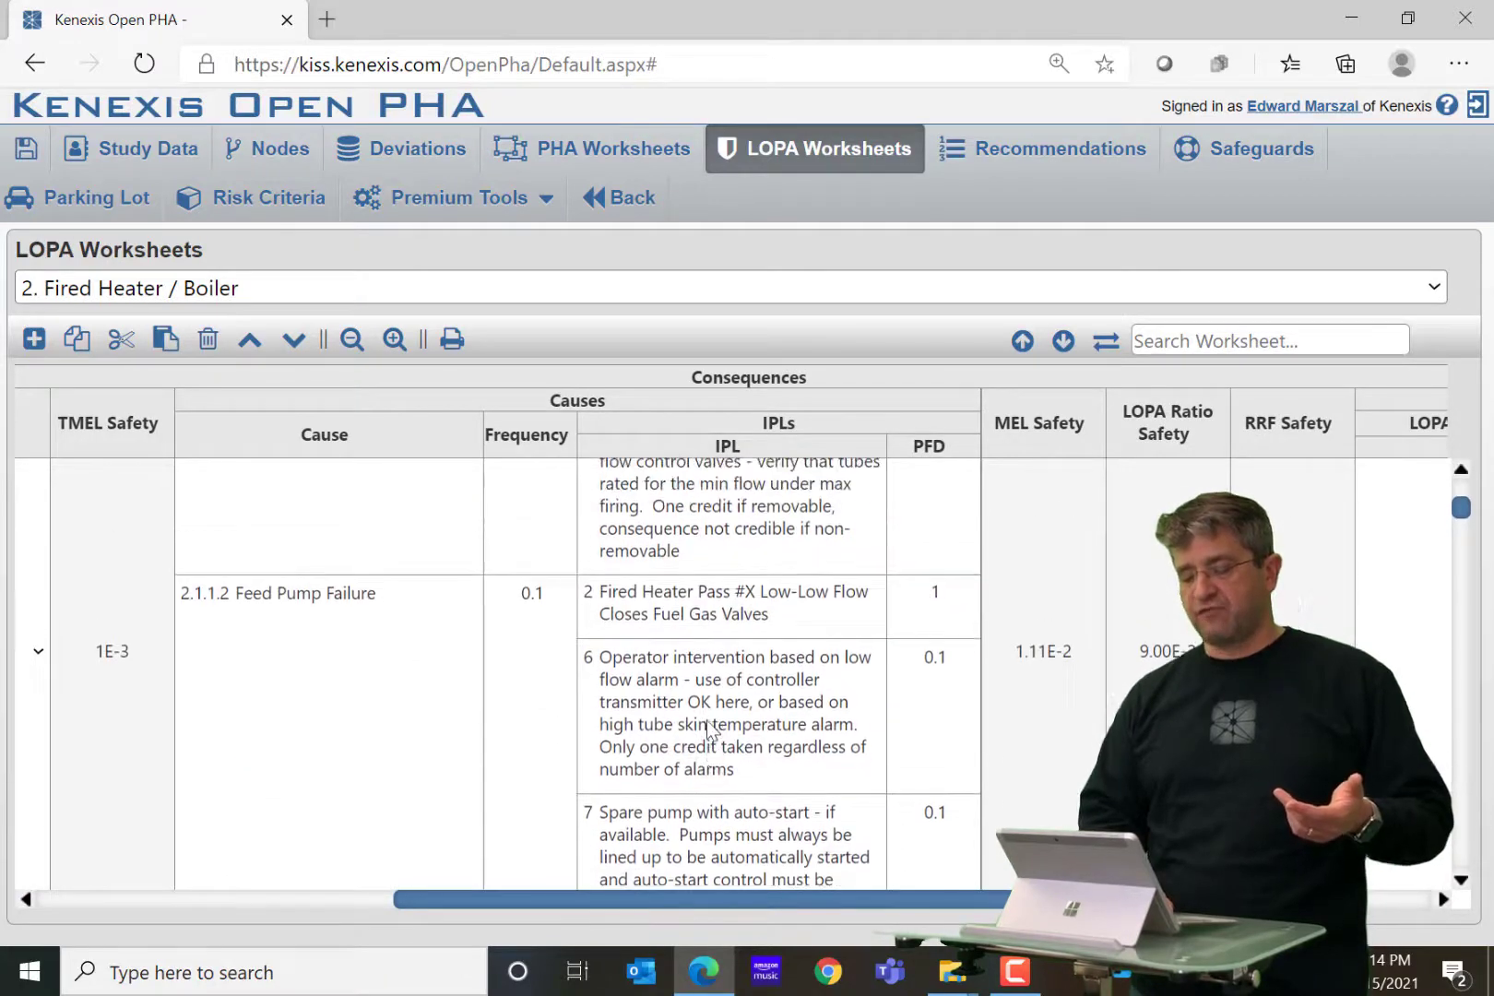
scroll(706, 728, down, 1)
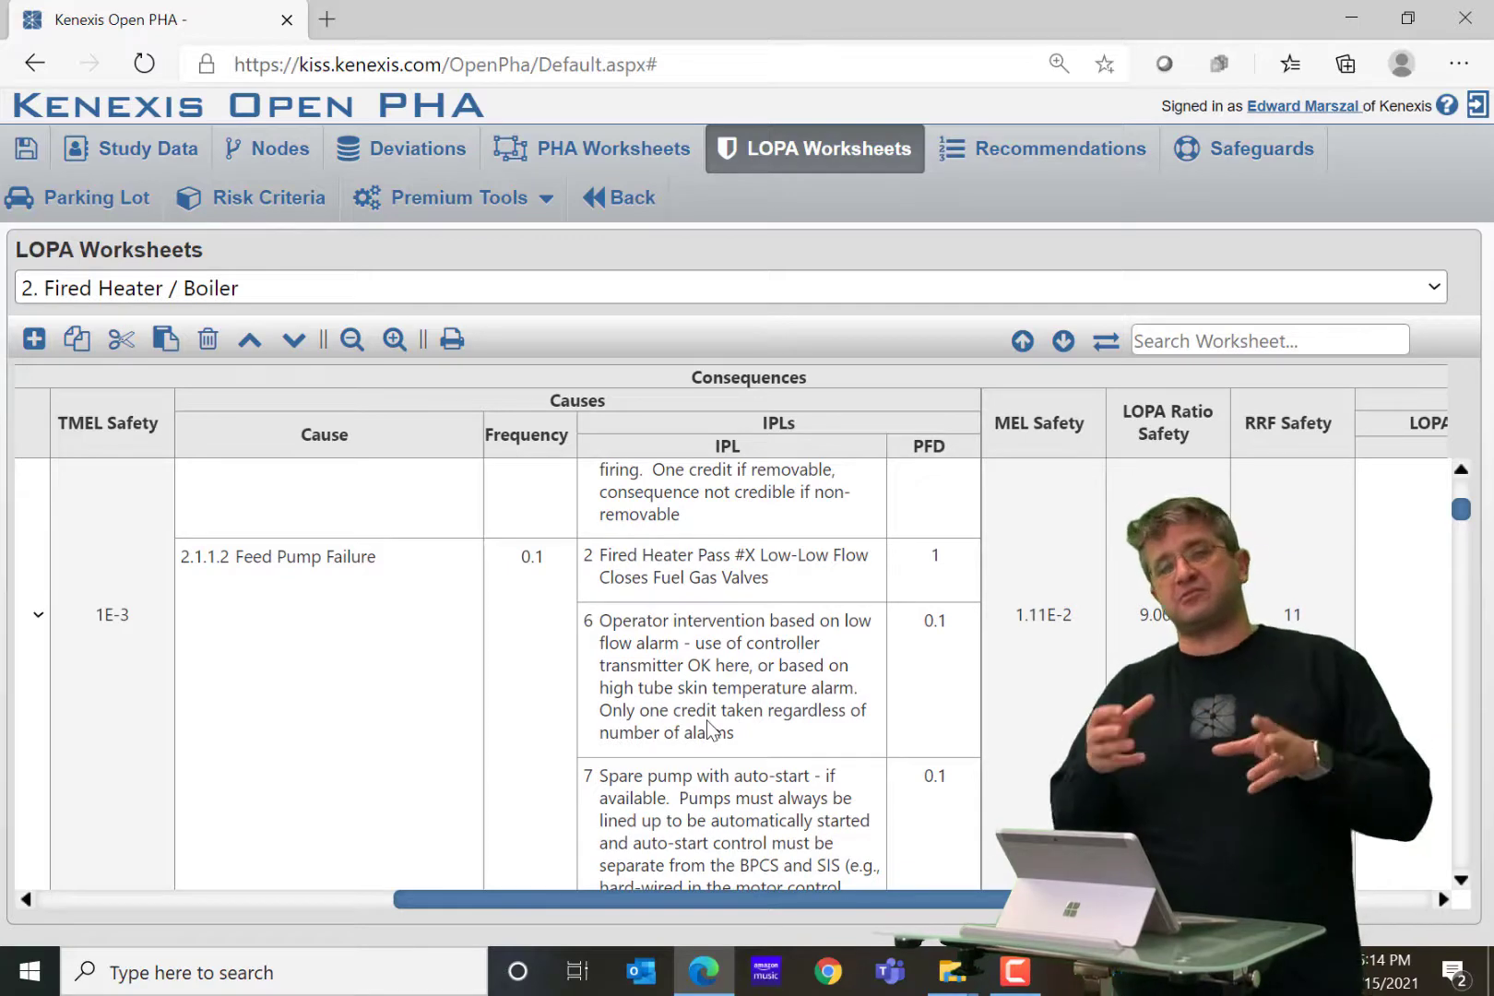
scroll(710, 728, up, 4)
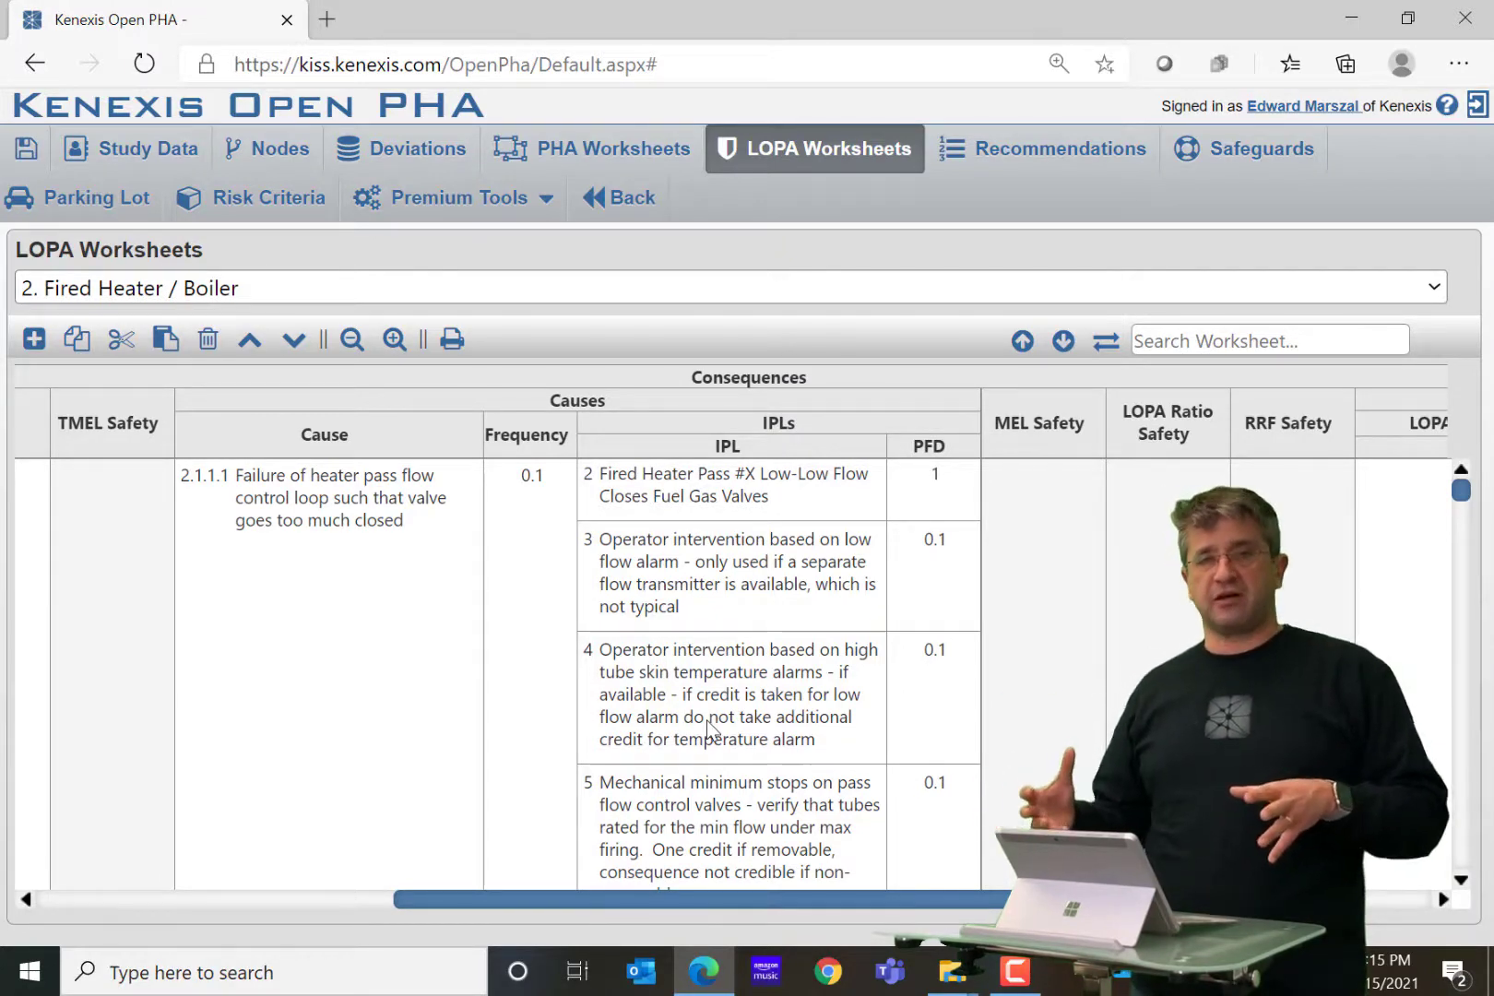
scroll(708, 728, left, 10)
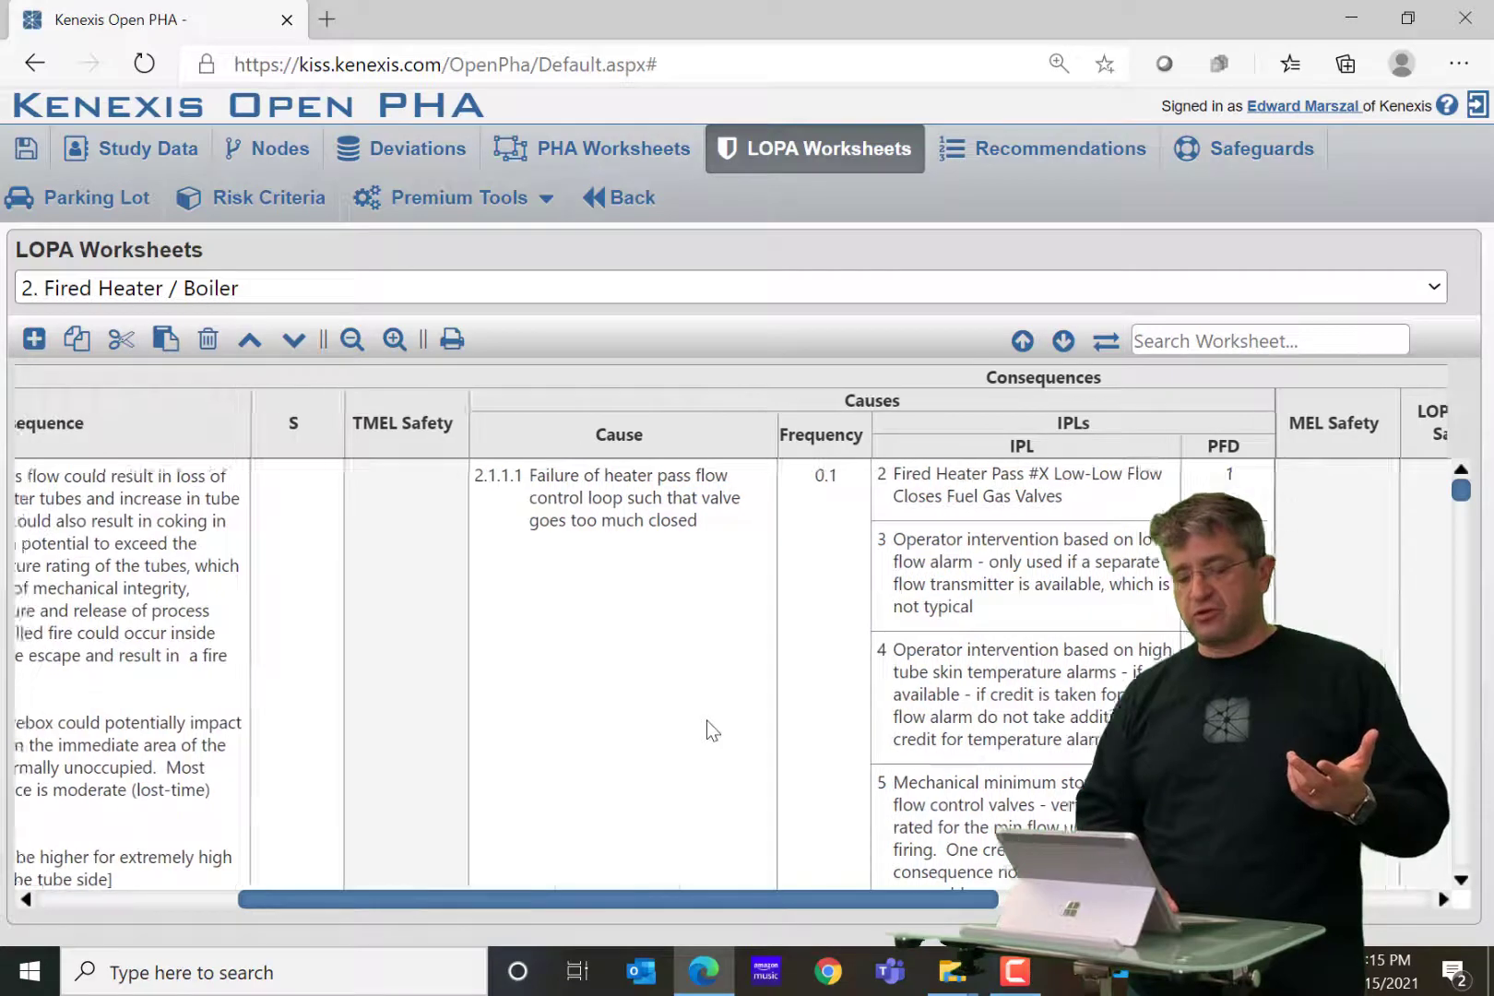
scroll(707, 720, left, 2)
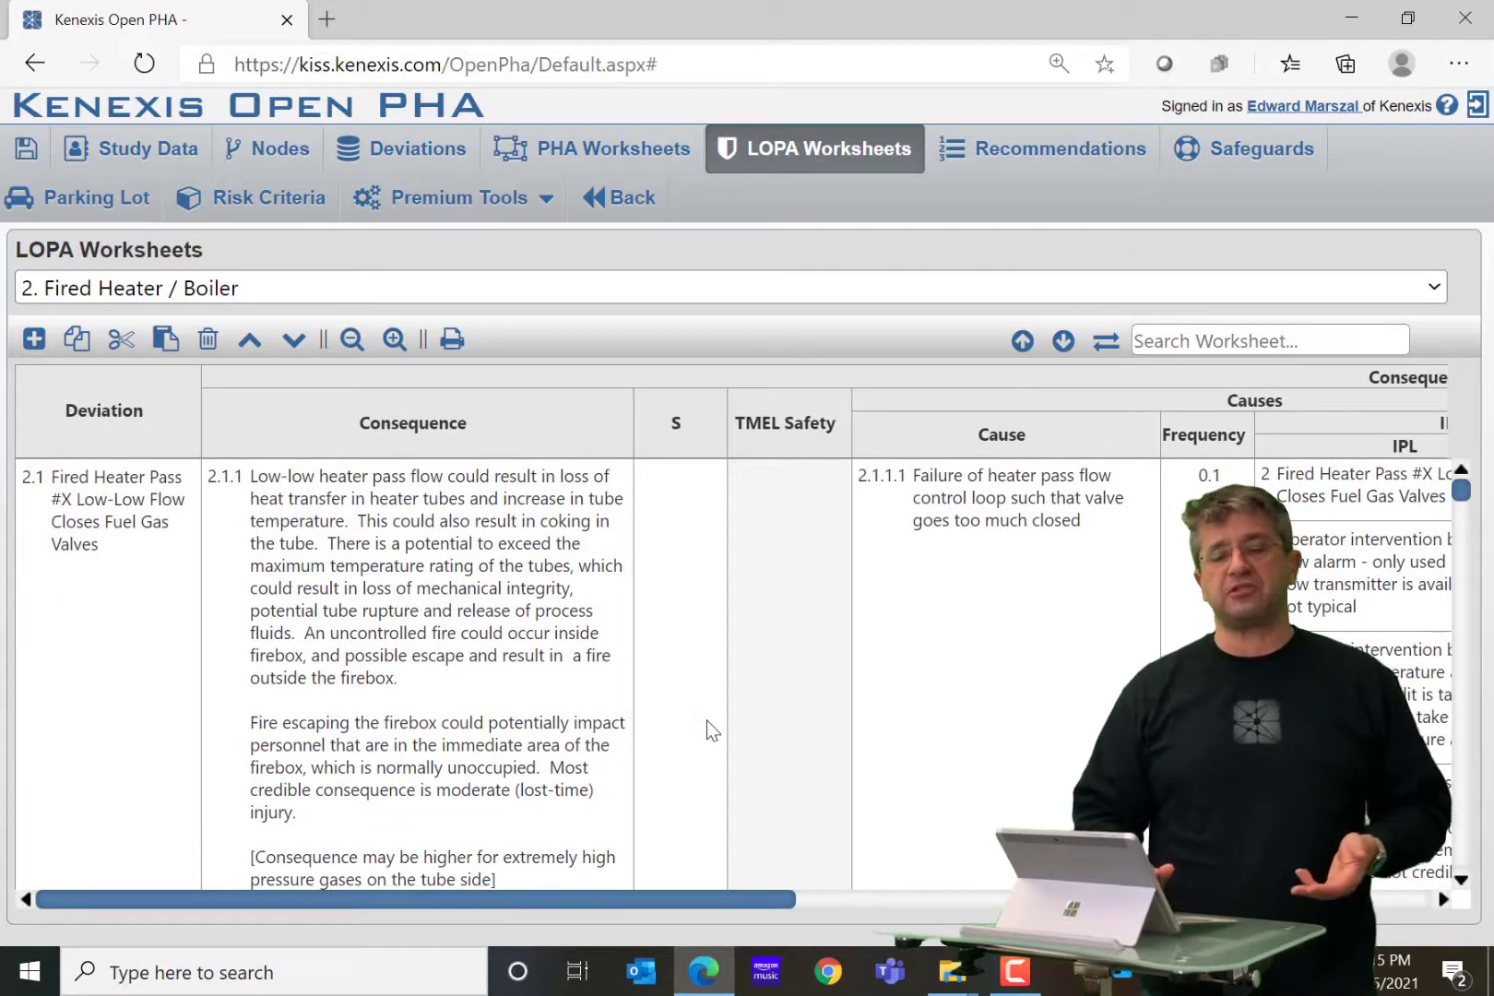
- Read through the consequence description and bracketed guidance notes for the Fired Heater Pass #X Low-Low Flow deviation
scroll(707, 720, down, 1)
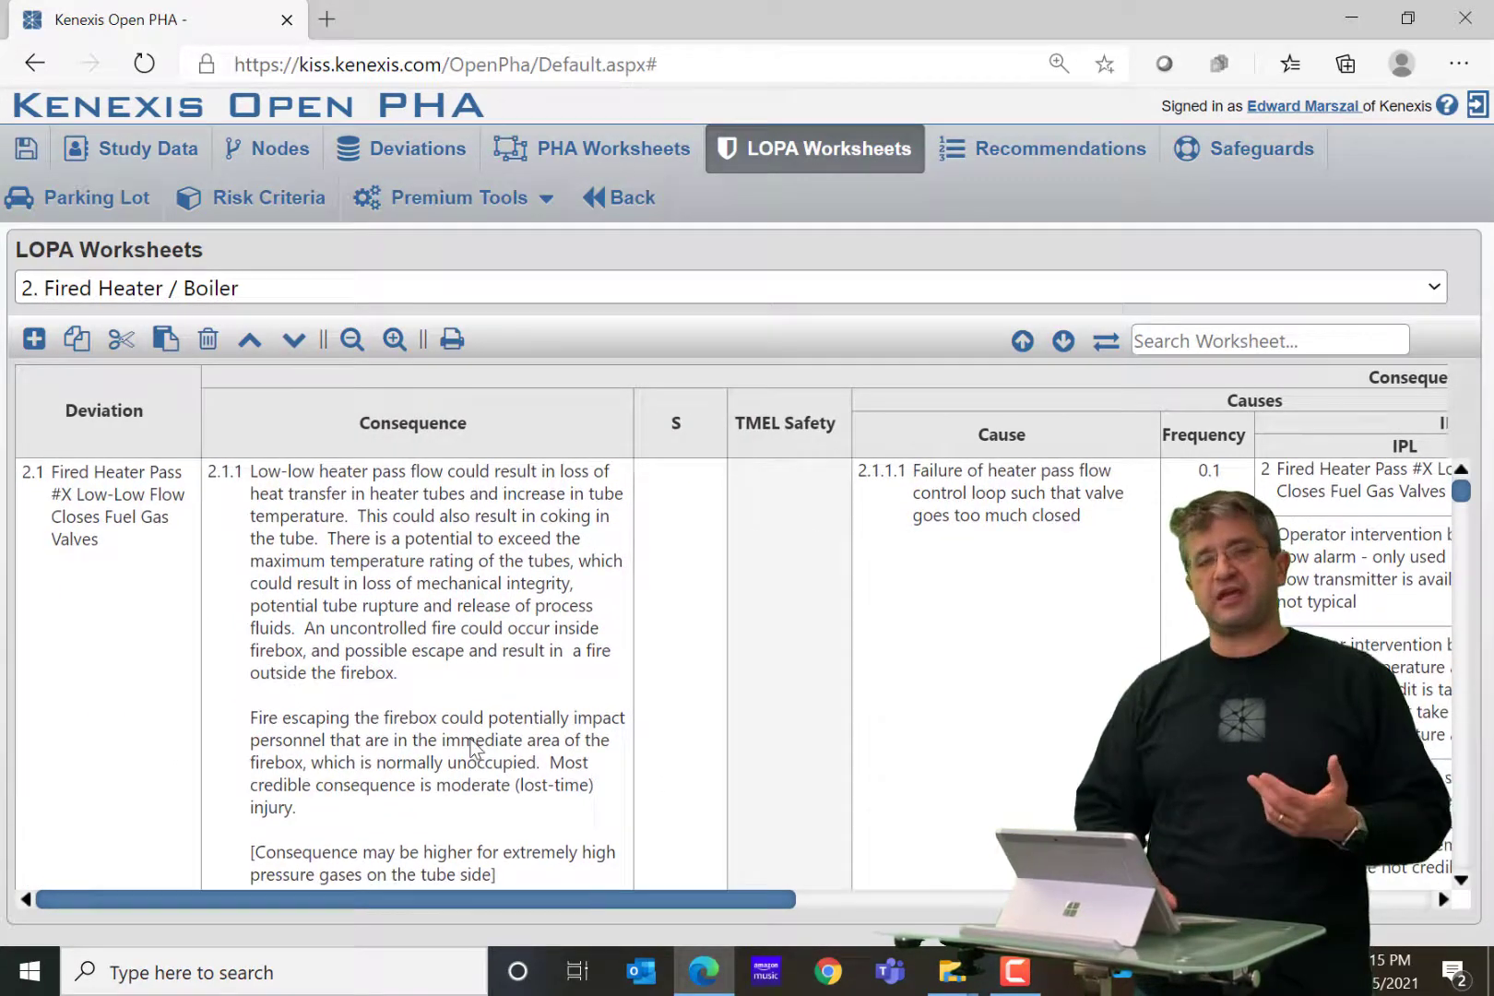
scroll(472, 745, down, 3)
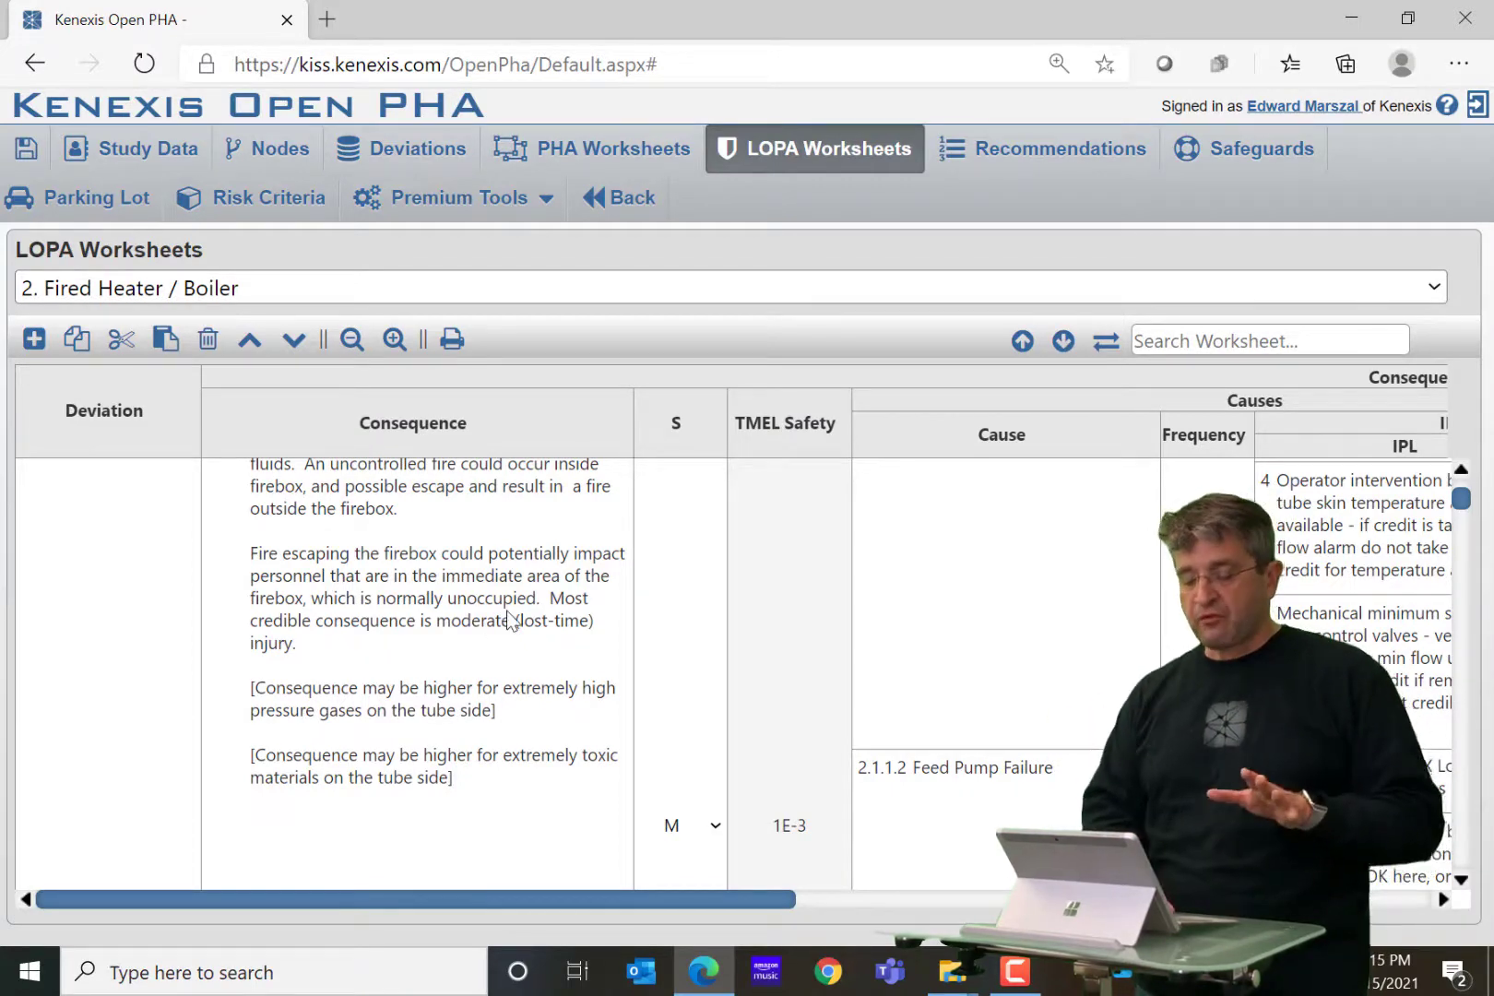
scroll(507, 610, up, 1)
scroll(507, 610, up, 1)
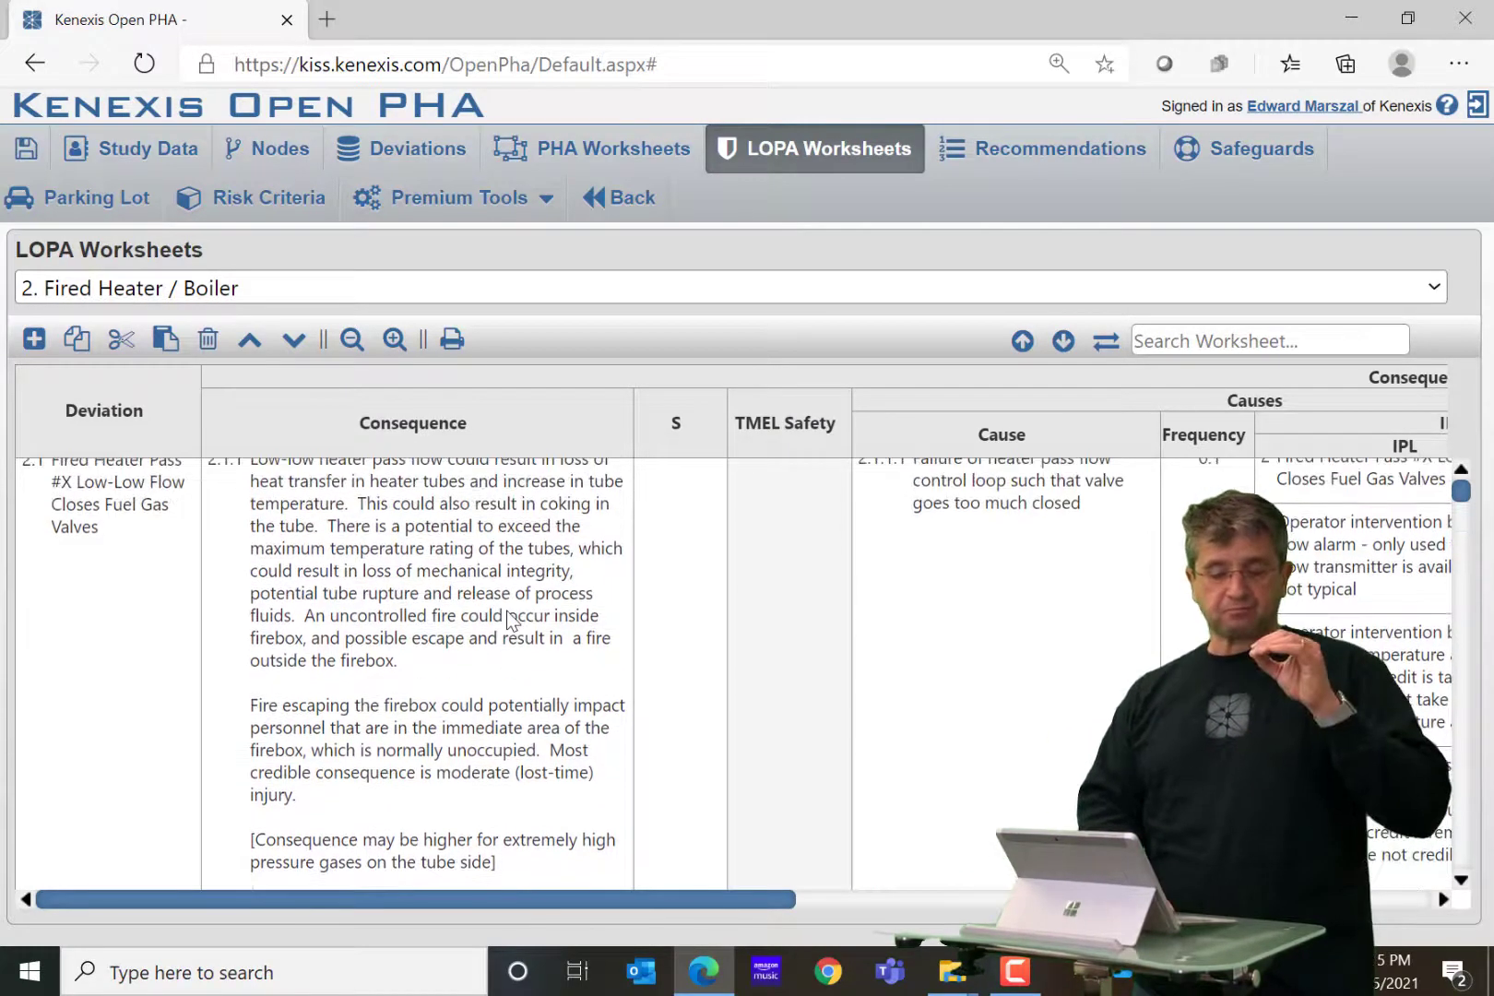
scroll(508, 617, up, 1)
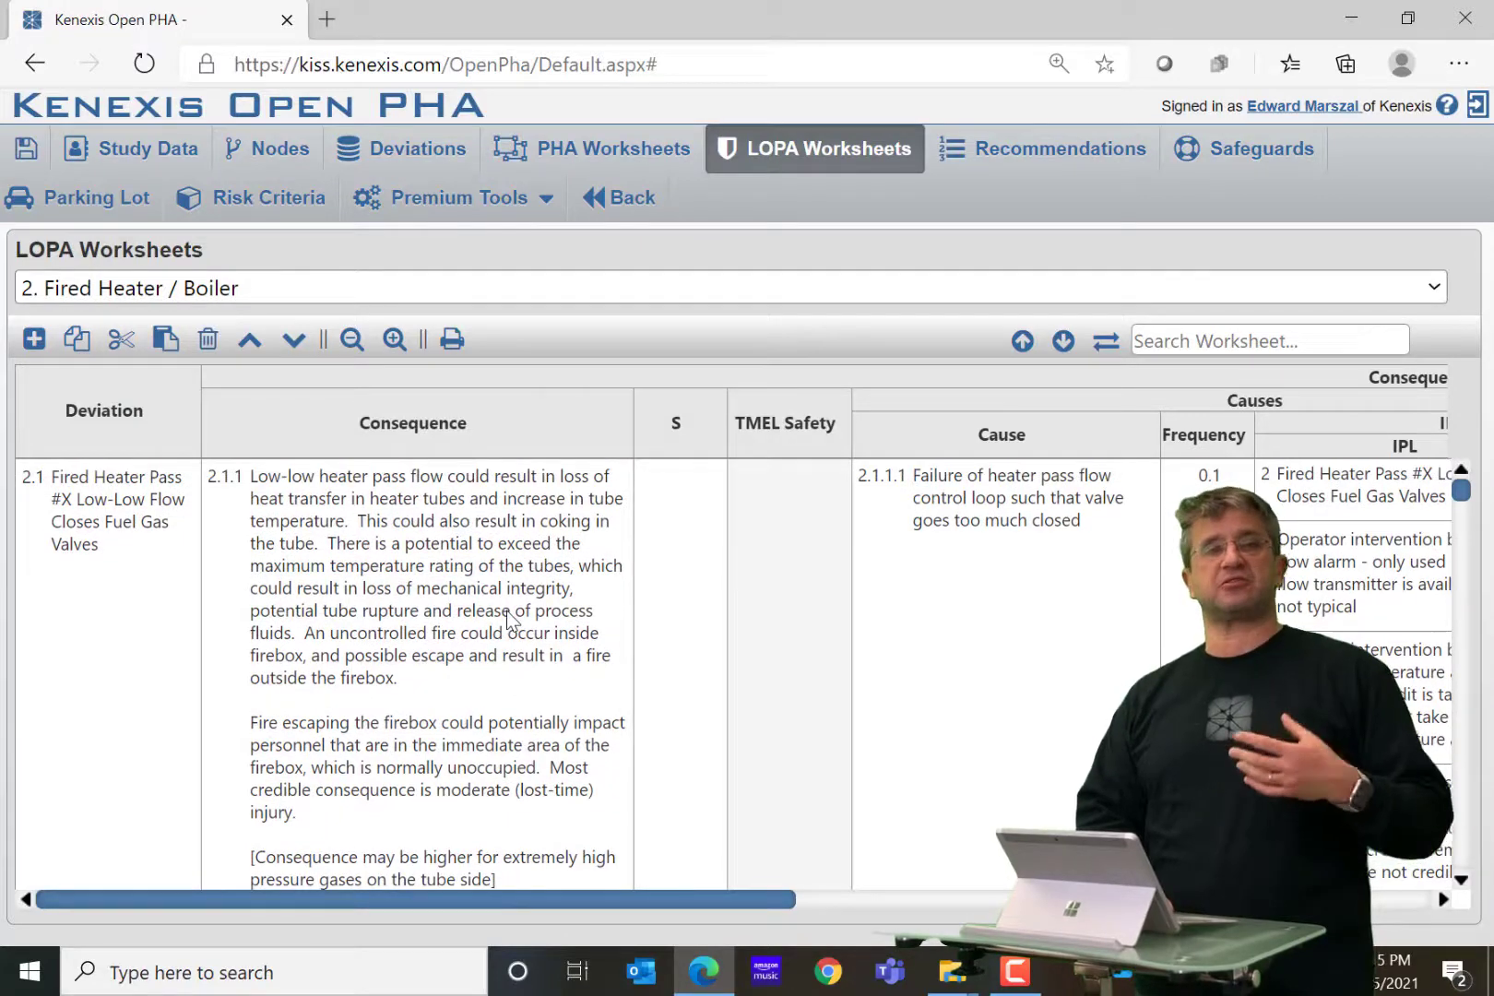
scroll(508, 616, down, 1)
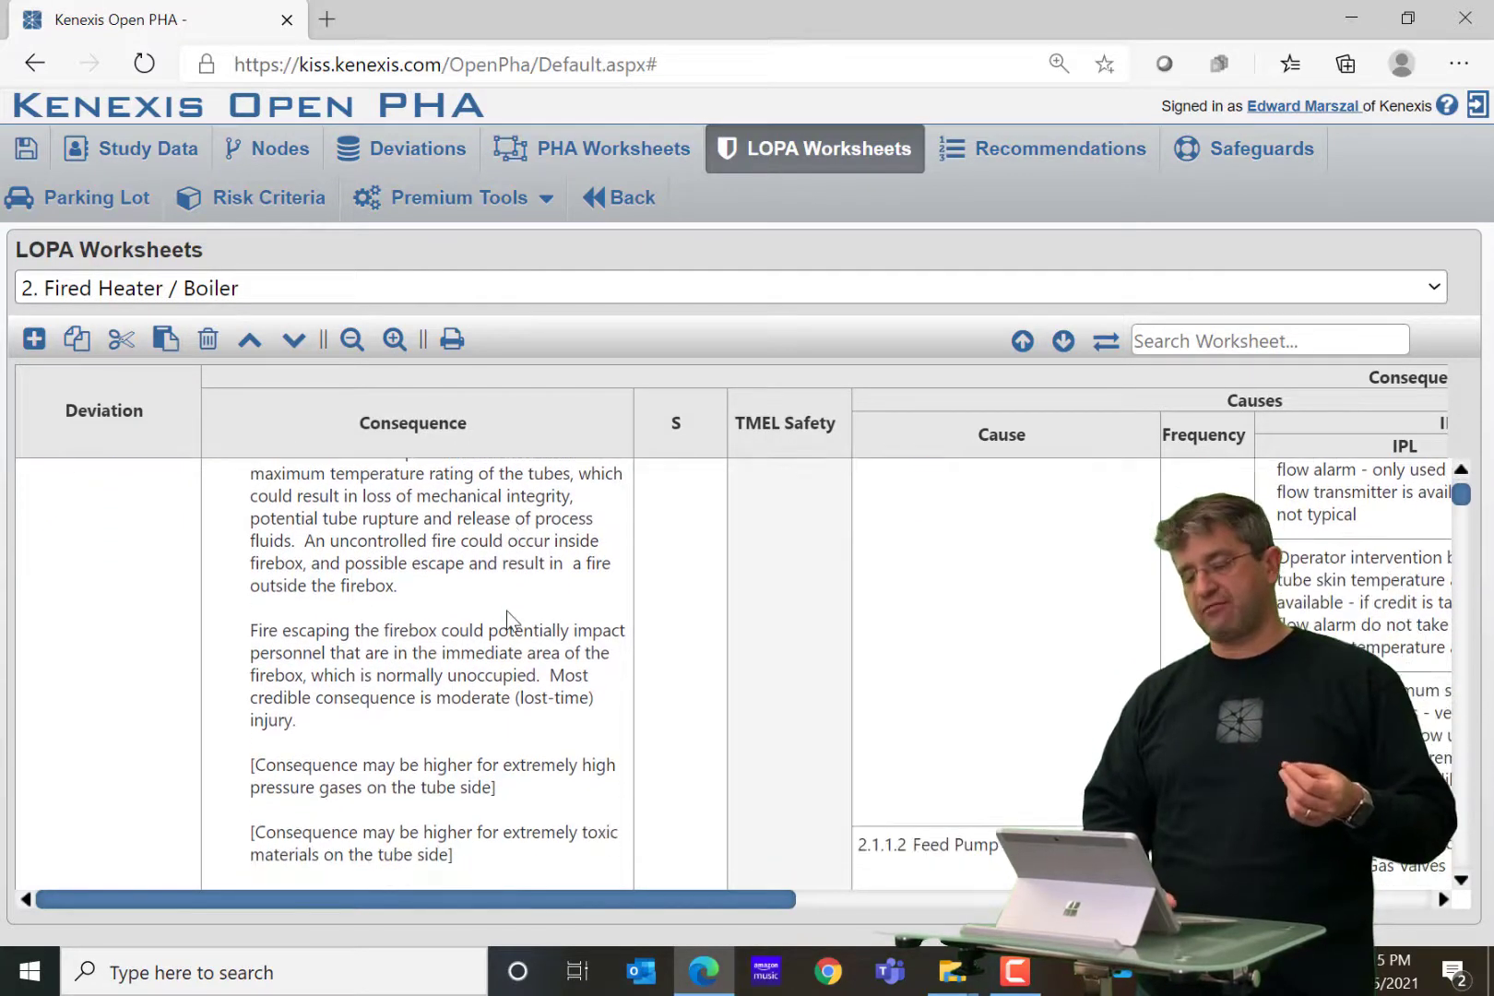
scroll(507, 612, down, 1)
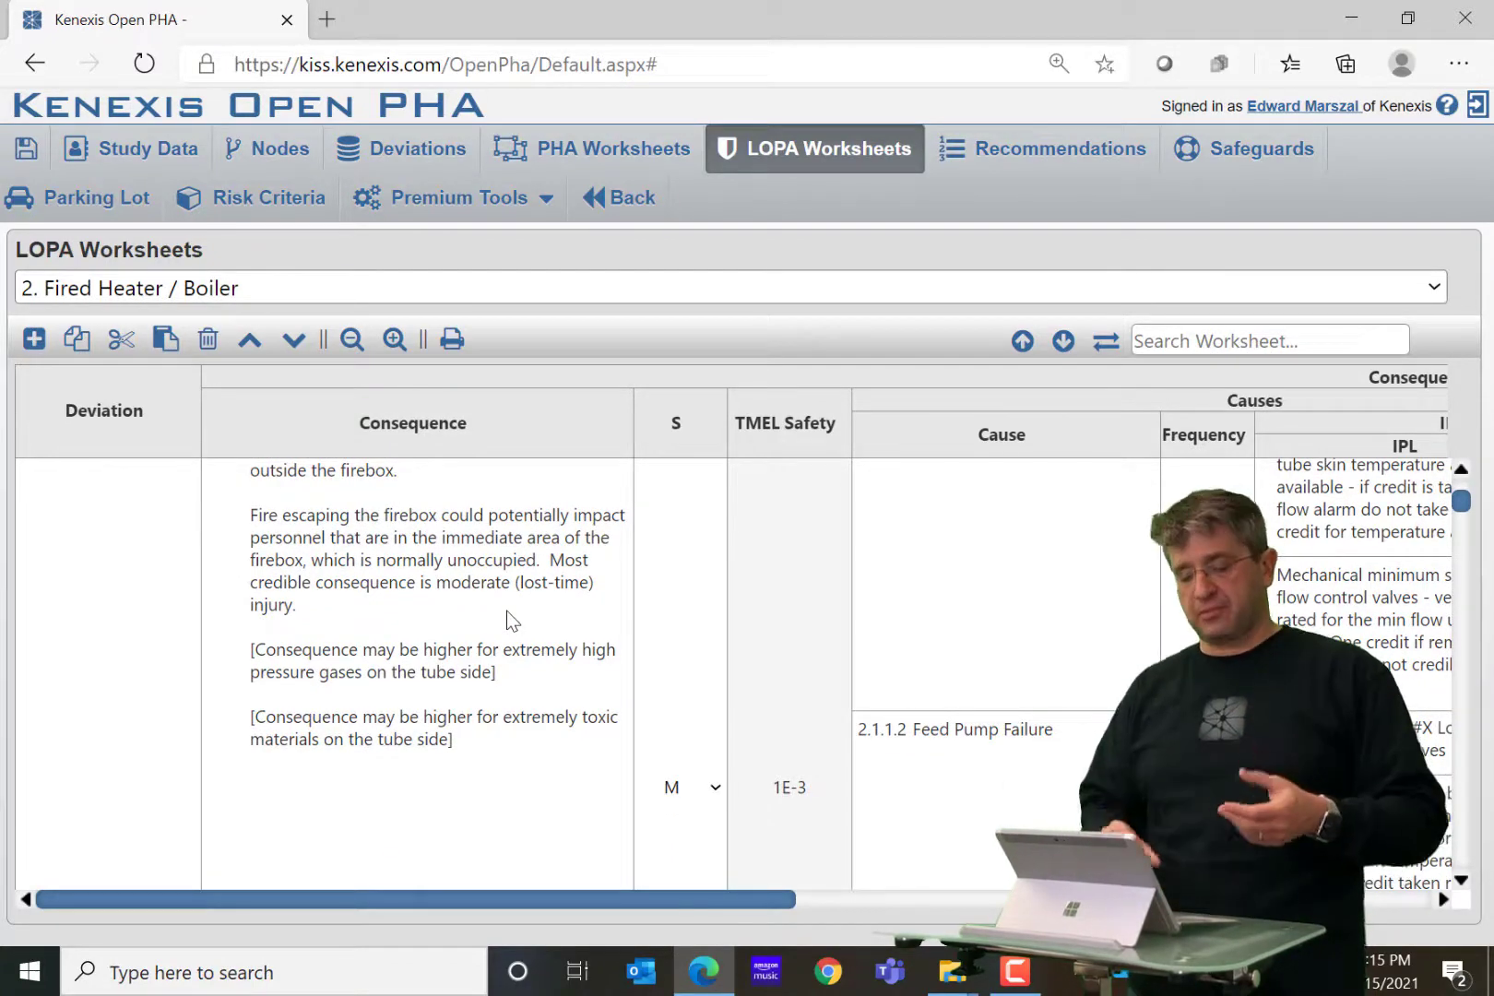
scroll(506, 610, up, 1)
scroll(506, 610, down, 1)
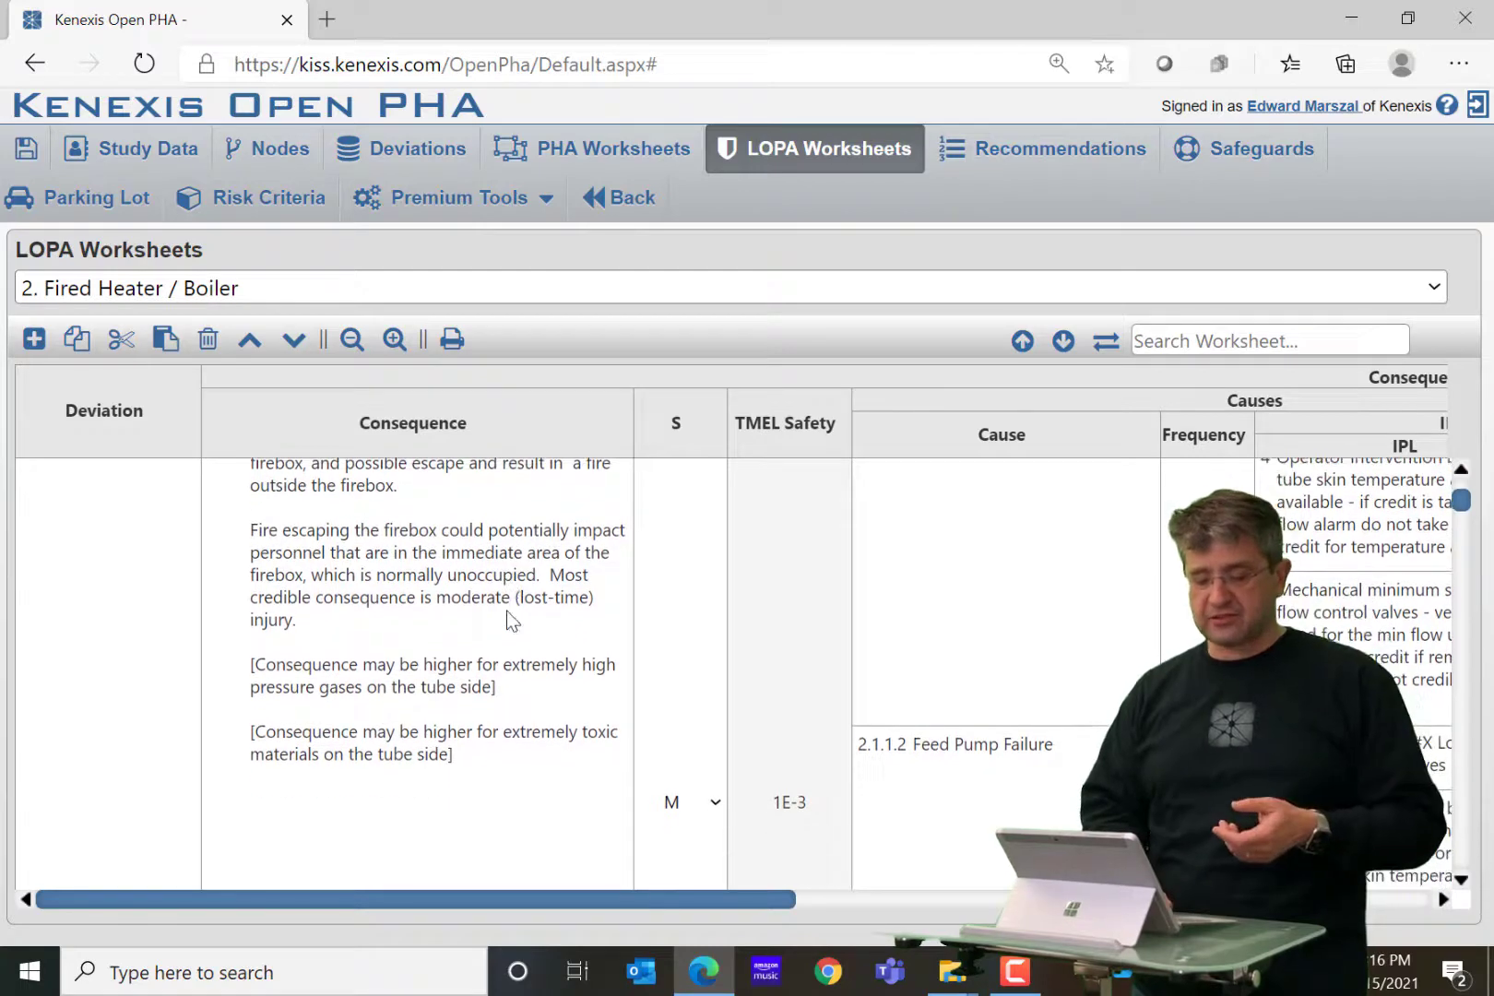
scroll(489, 664, down, 1)
scroll(495, 671, down, 1)
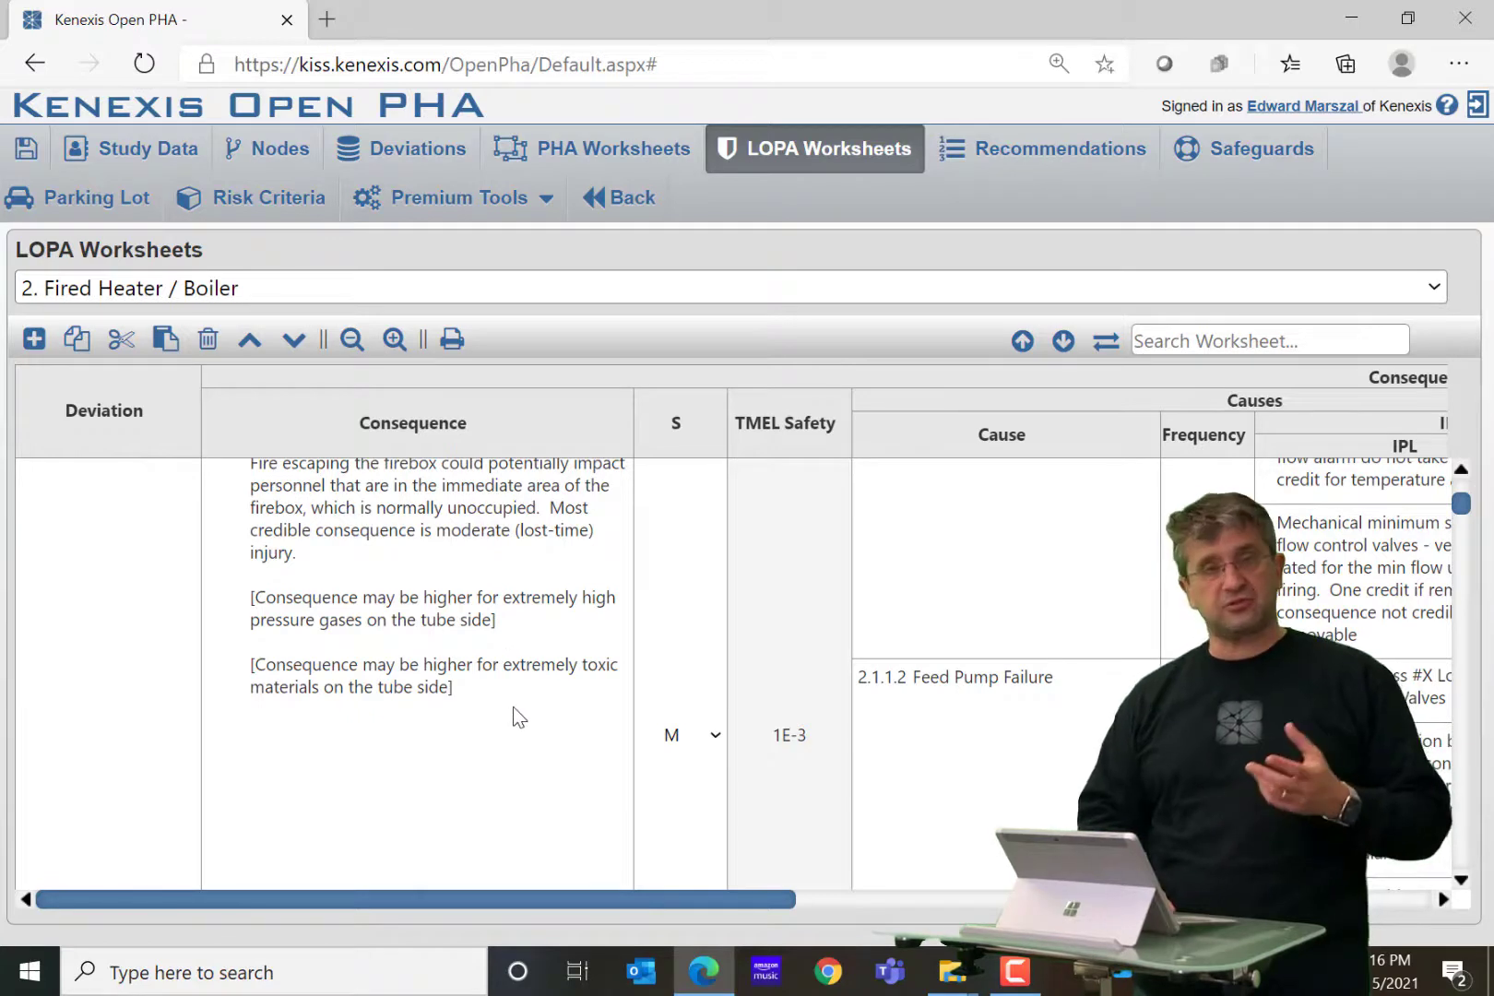
scroll(513, 706, down, 1)
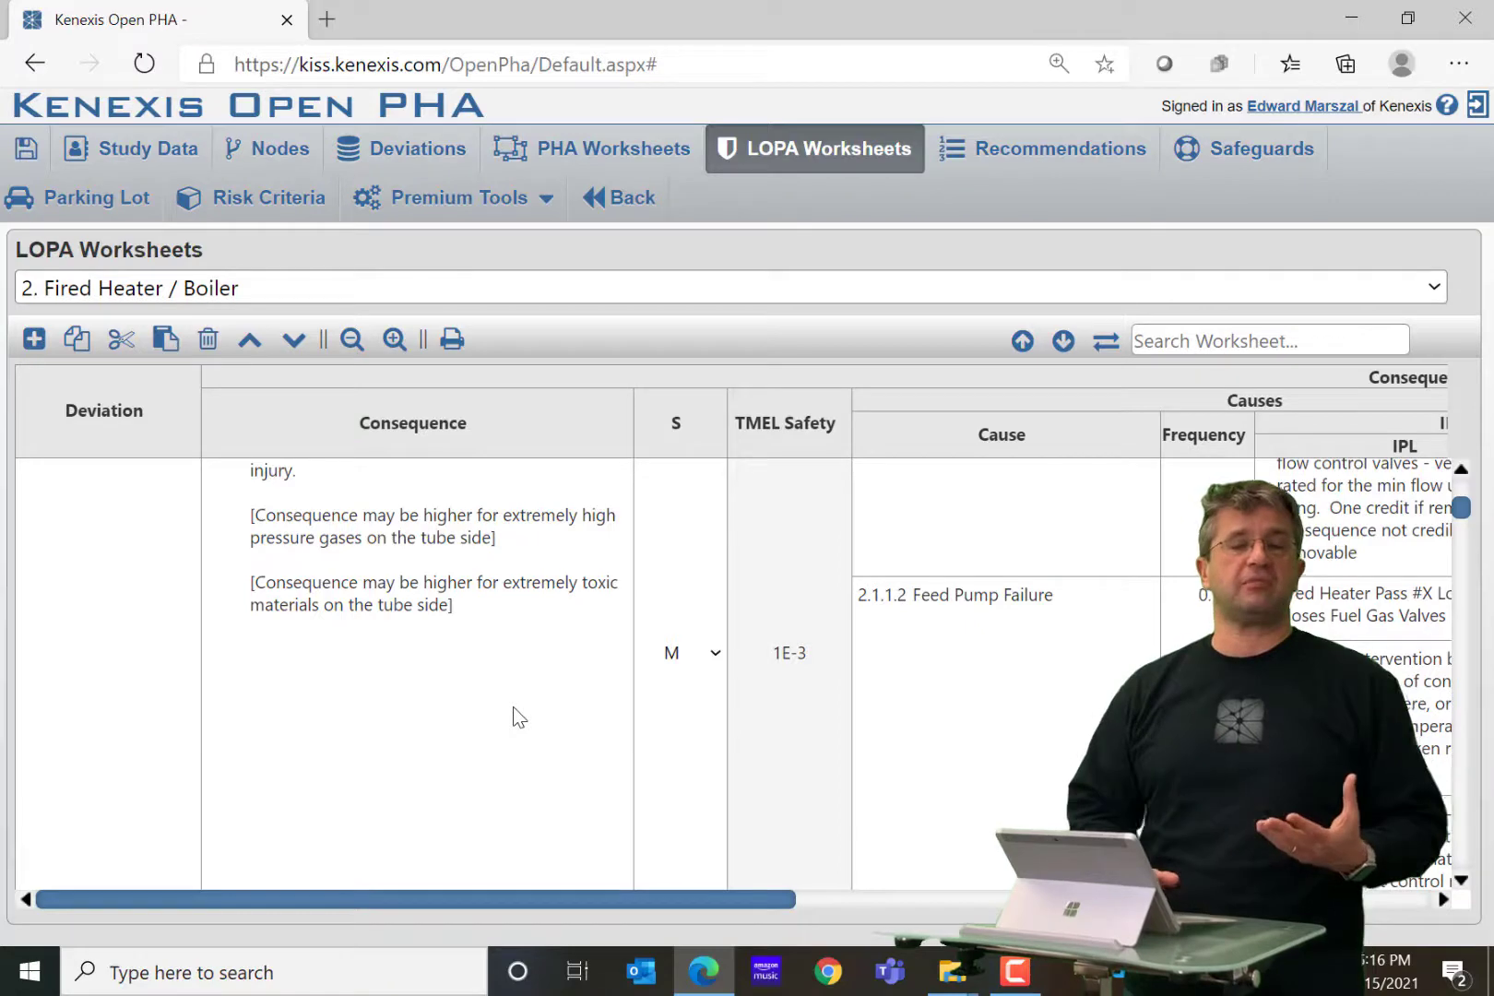
scroll(595, 793, up, 1)
scroll(599, 798, up, 5)
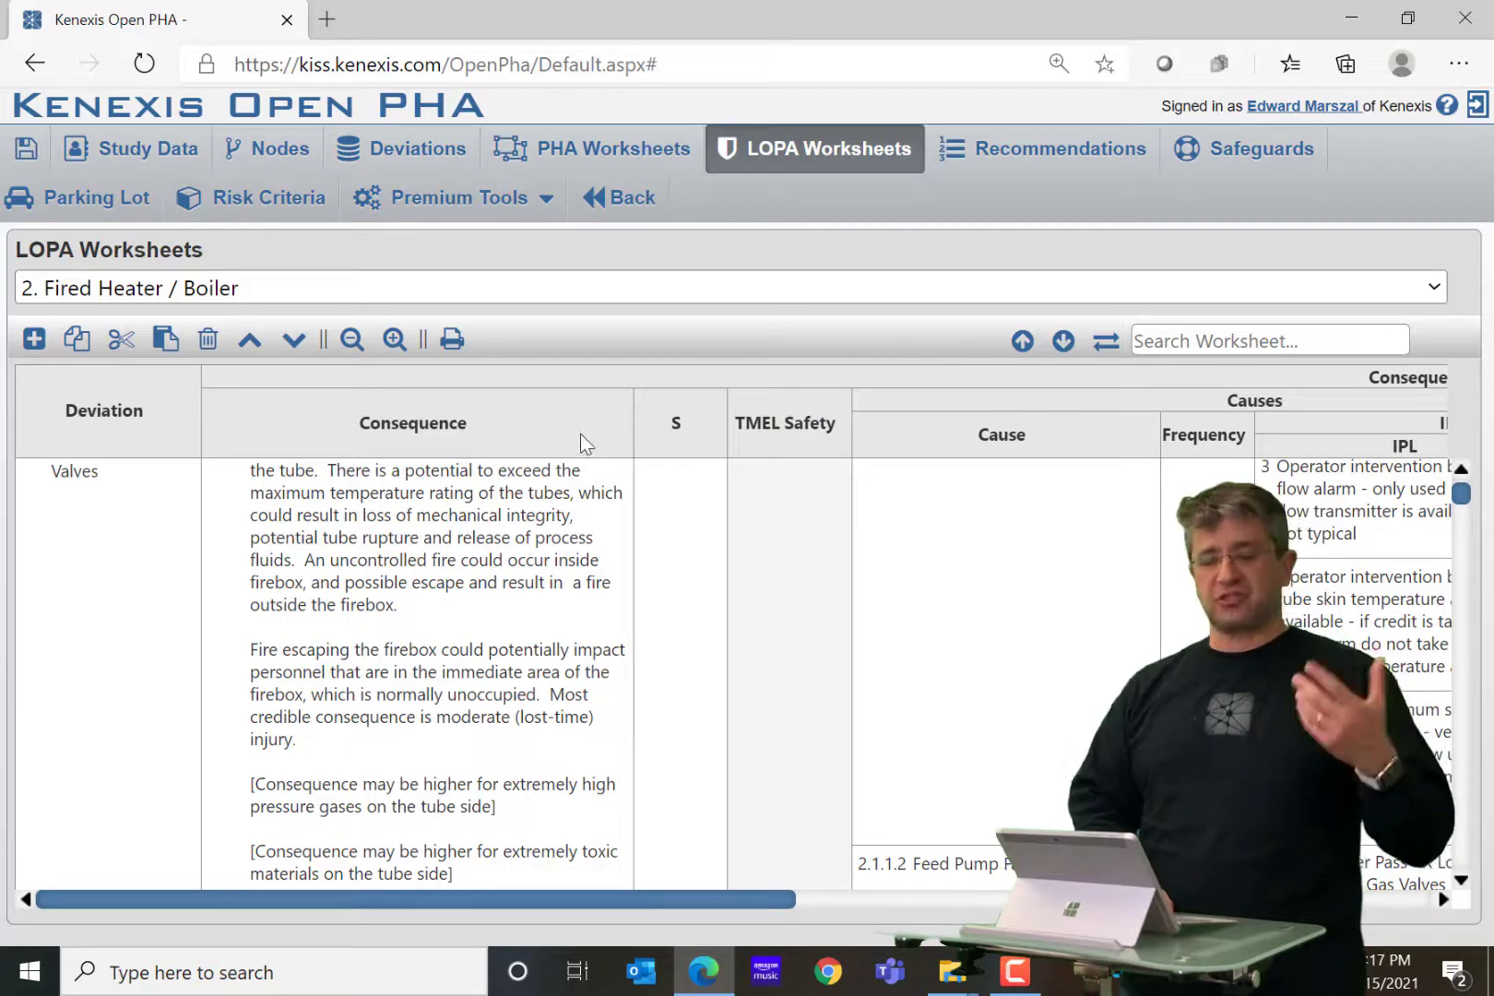
- Start exporting a node as a library template, choosing the Fired Heater / Boiler node and the Eds Custom library
click(521, 199)
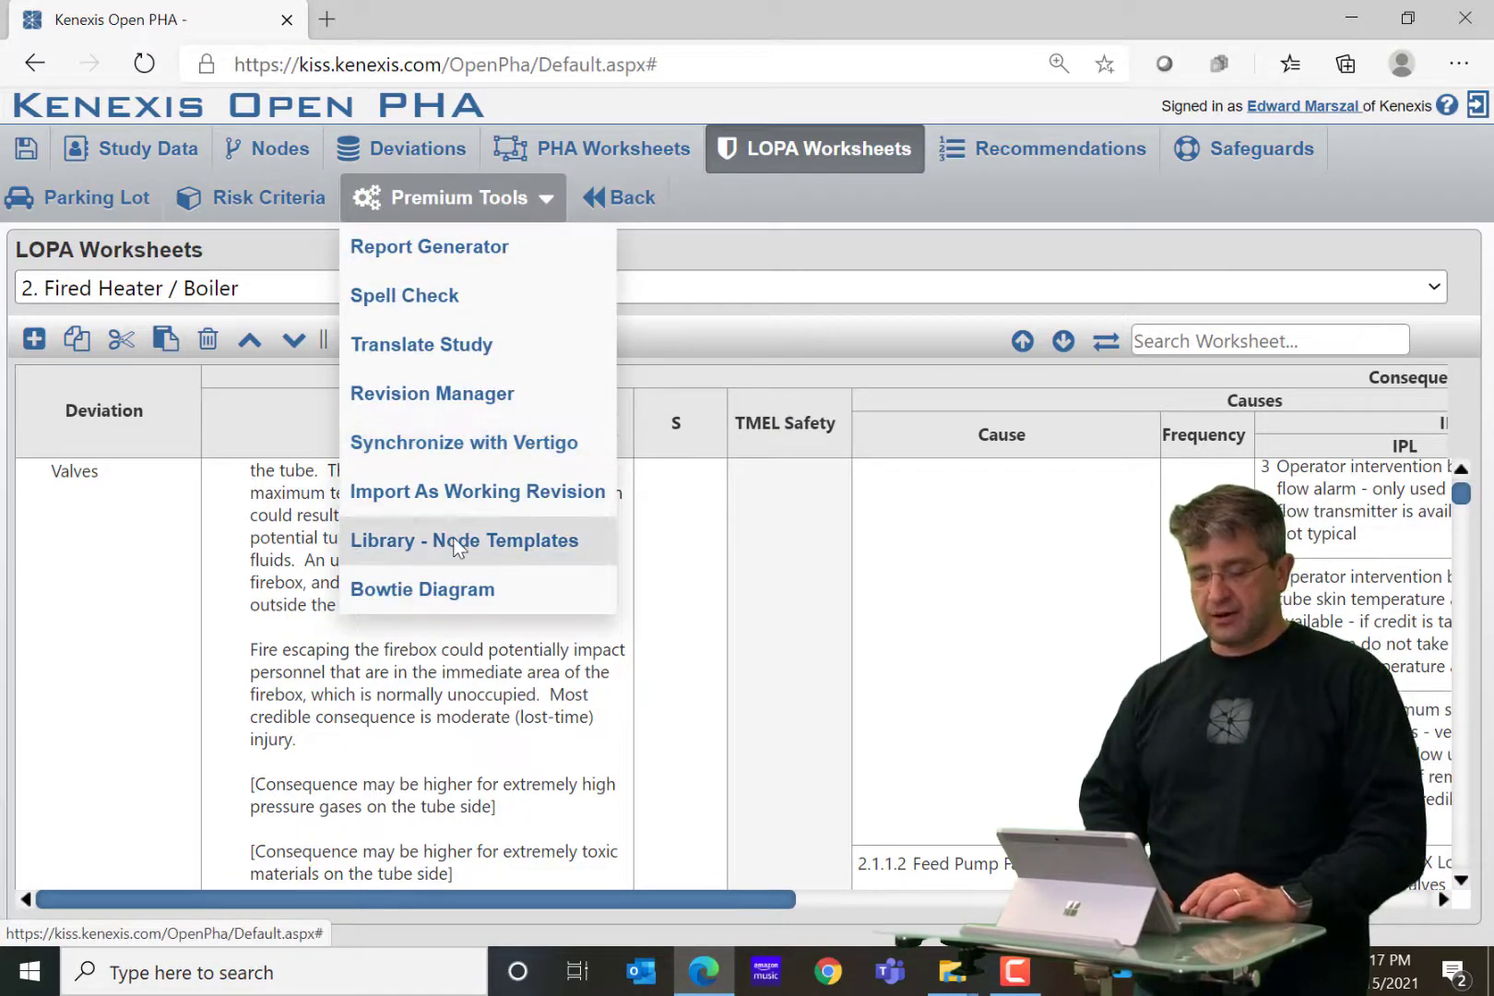
mouse_move(453, 540)
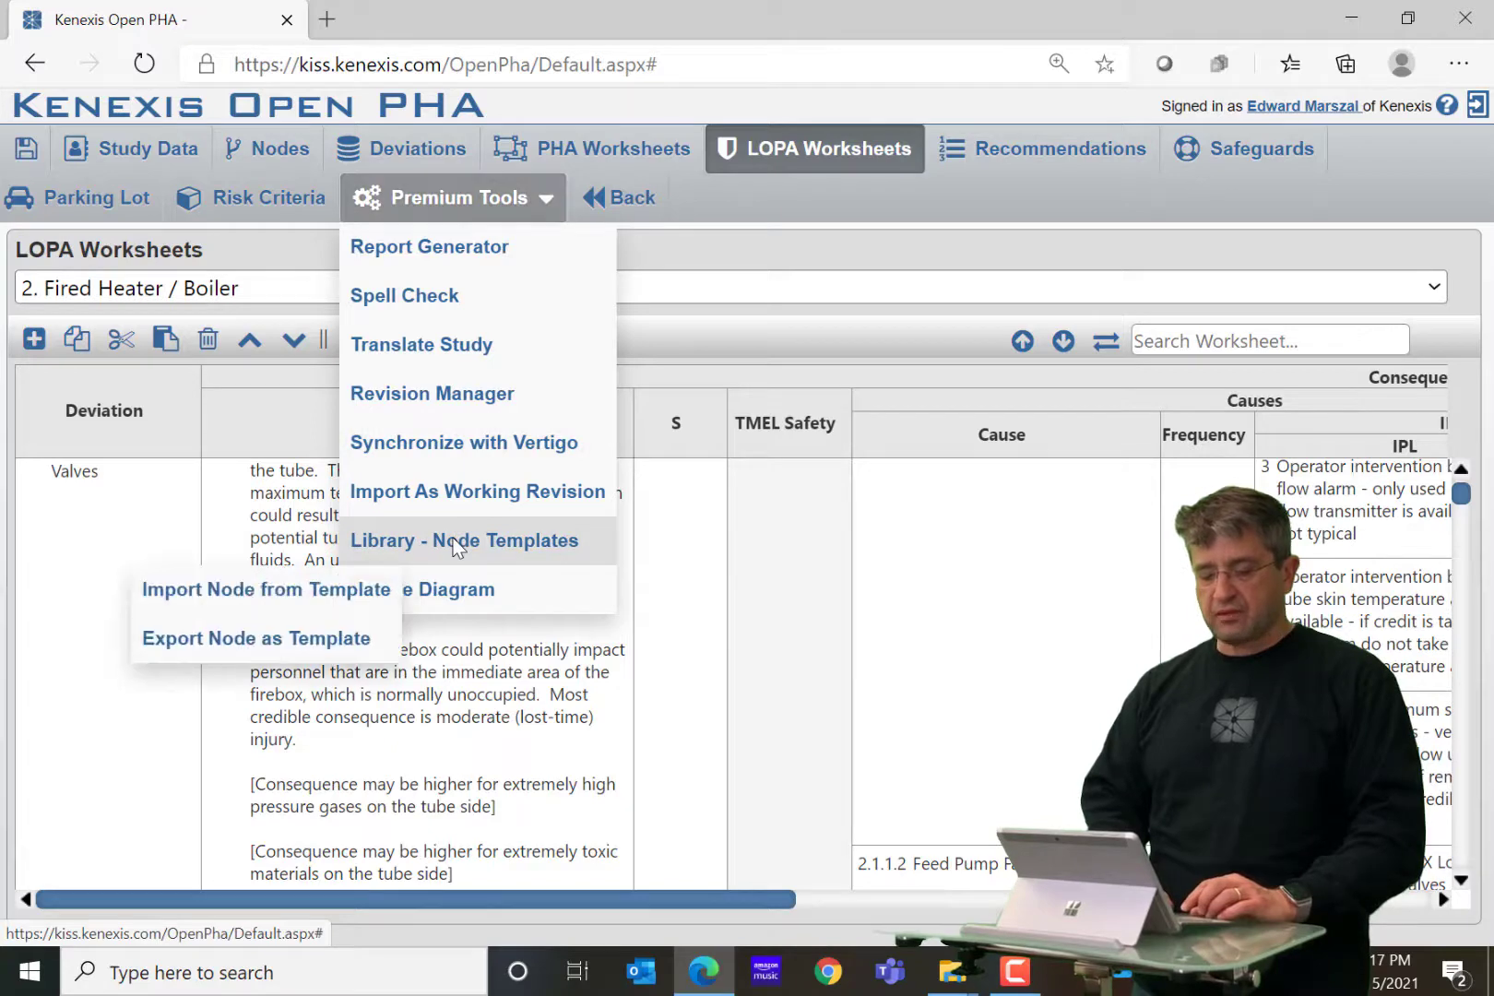
click(333, 646)
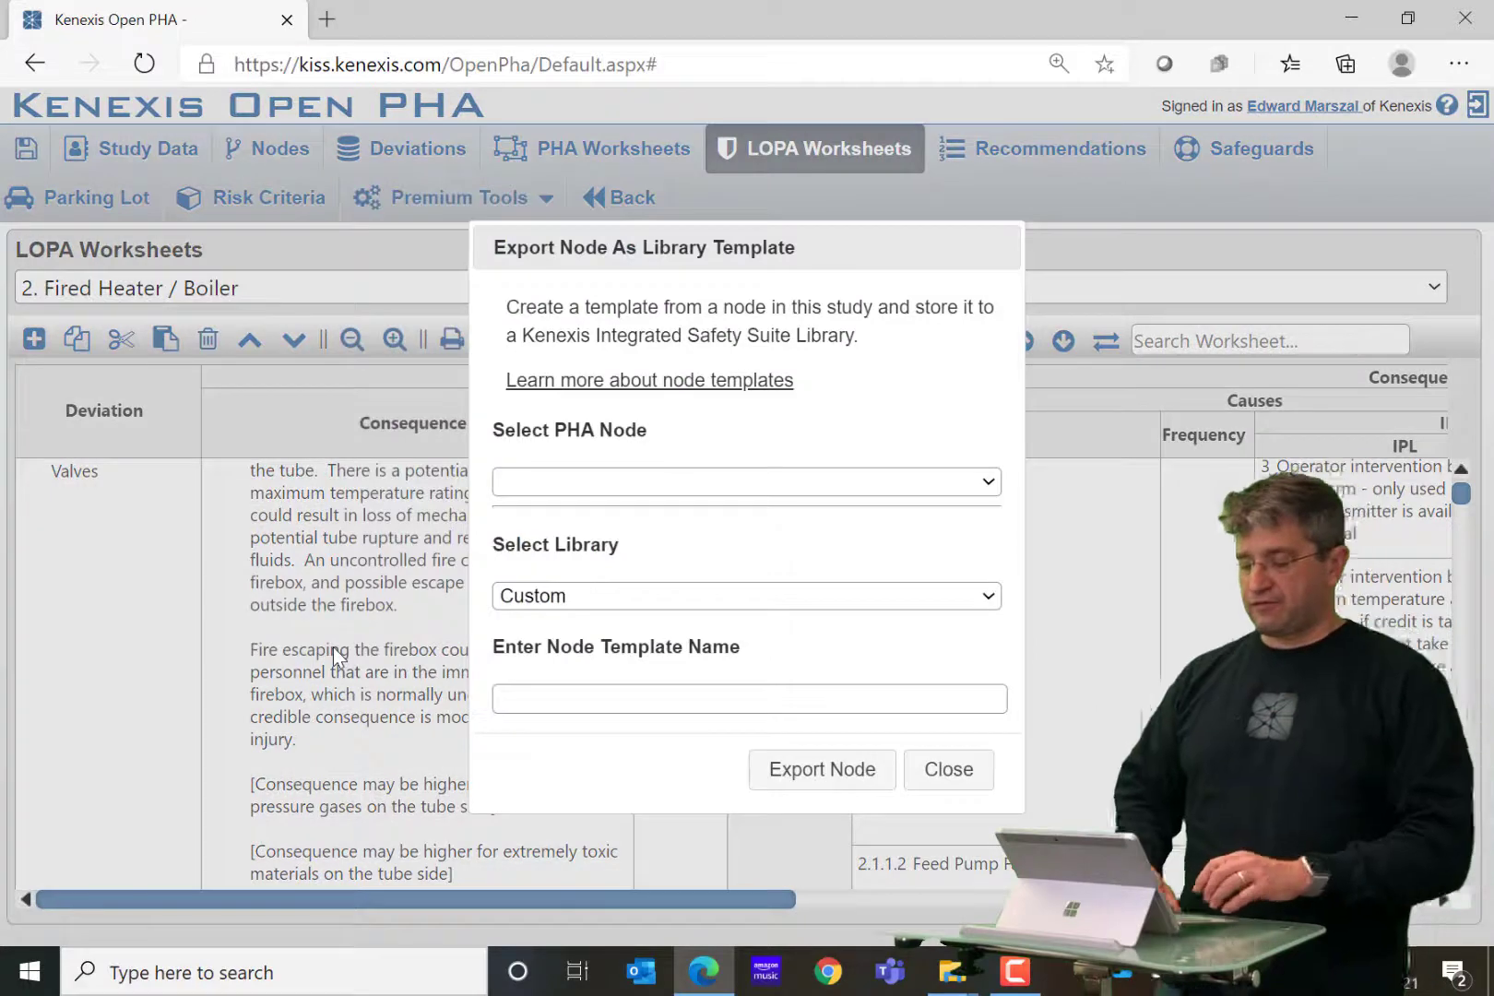
click(905, 484)
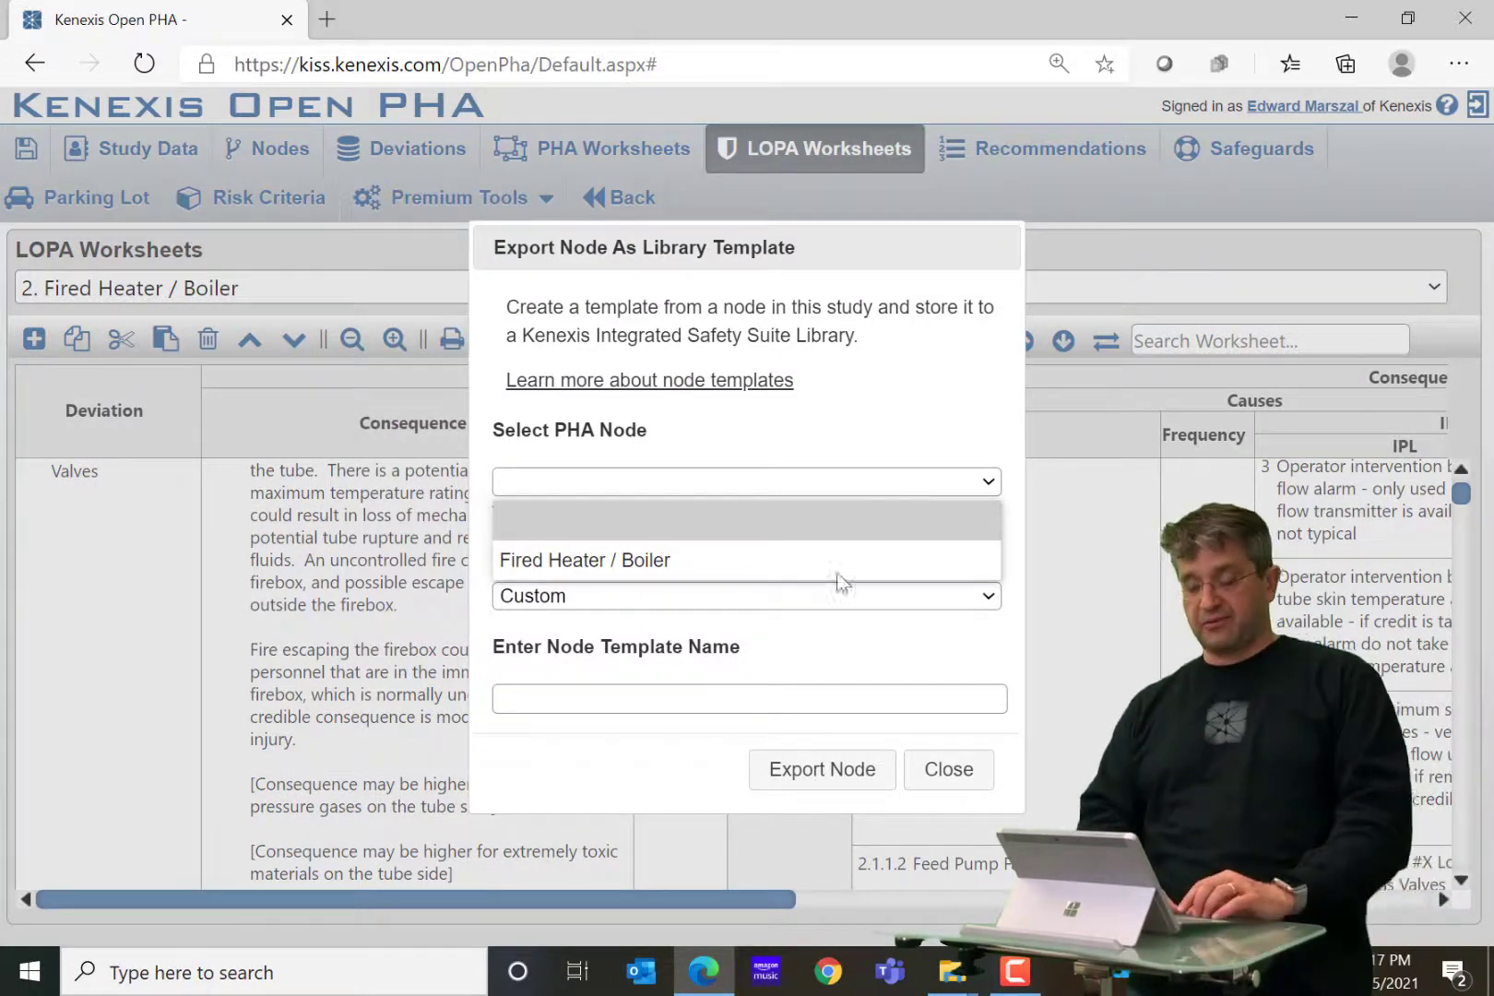
click(791, 559)
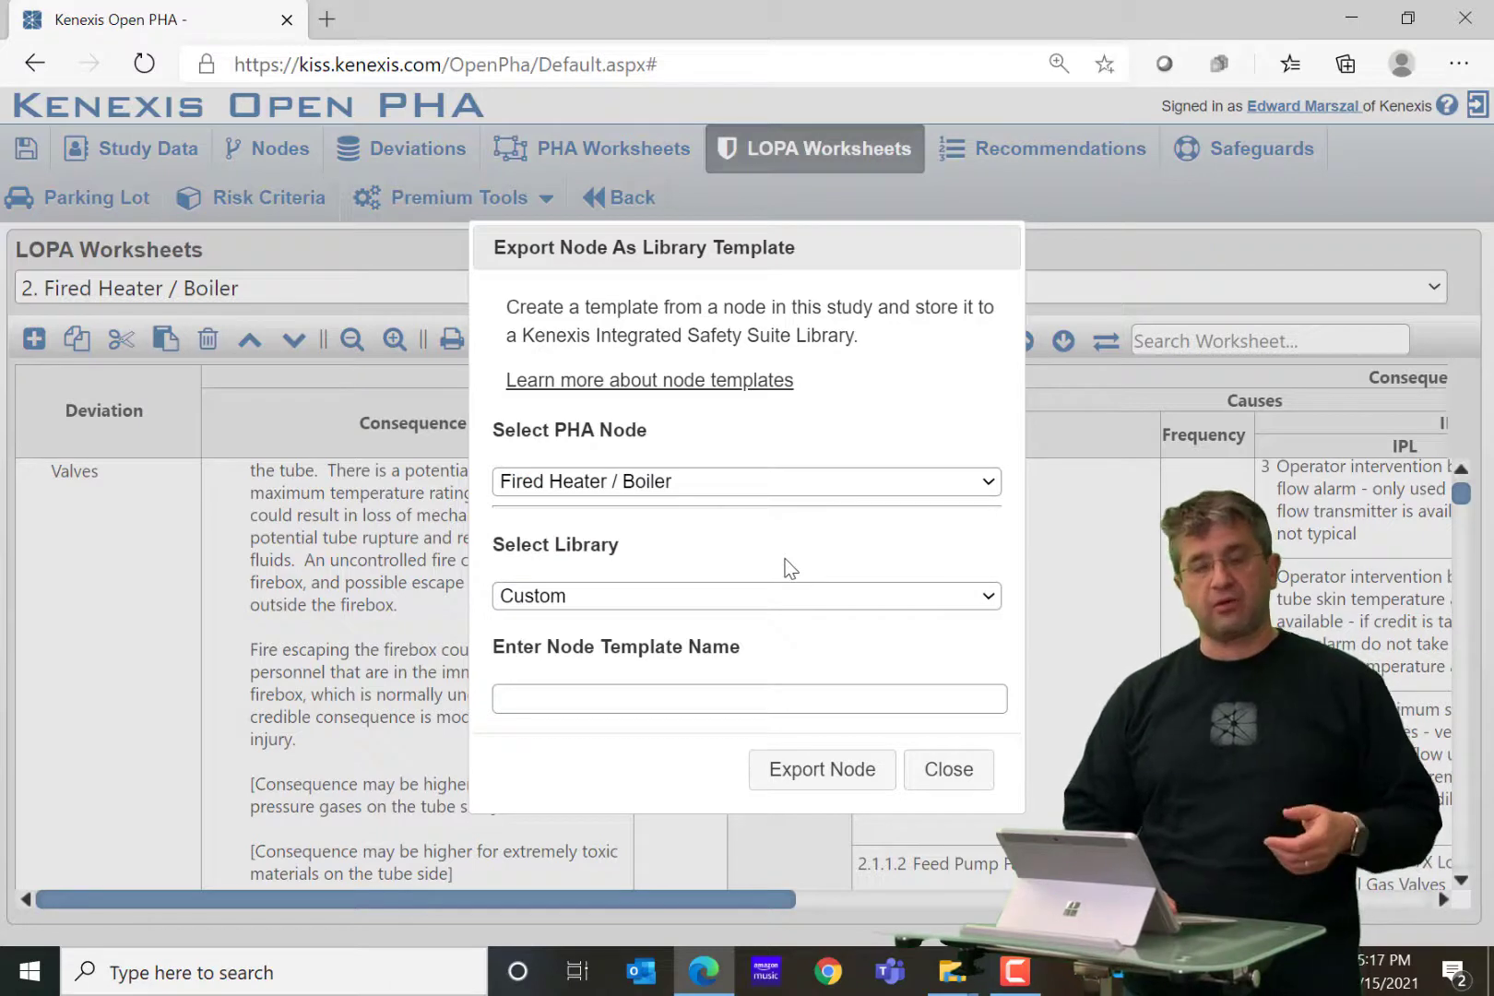
click(851, 595)
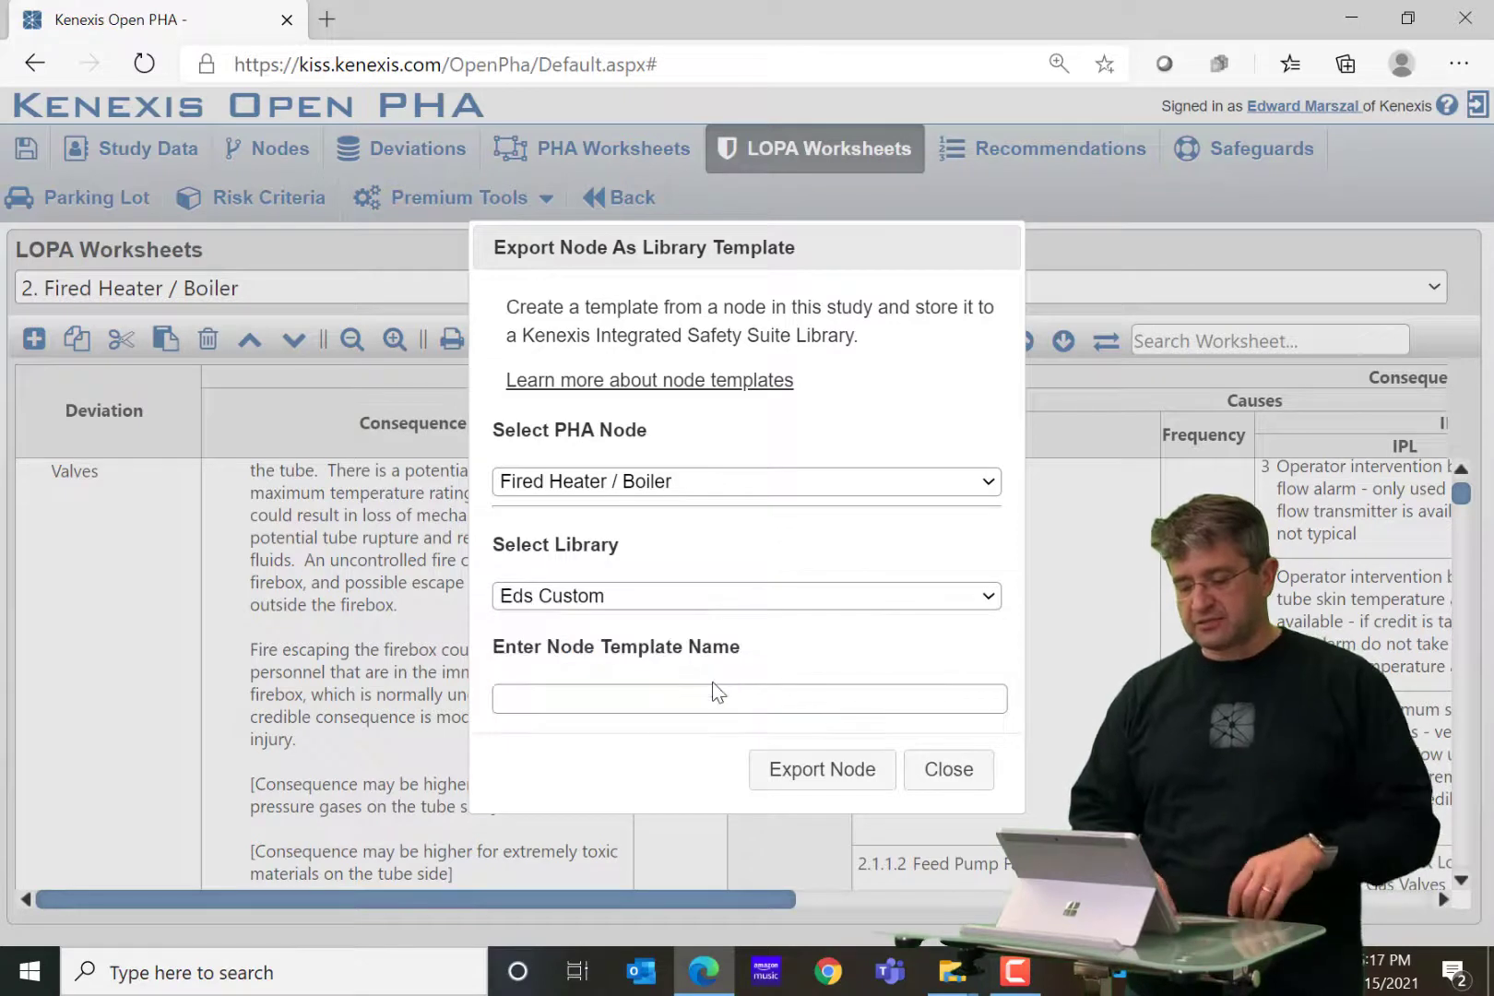
- Name the exported node template "Template"
click(644, 699)
text(Tem)
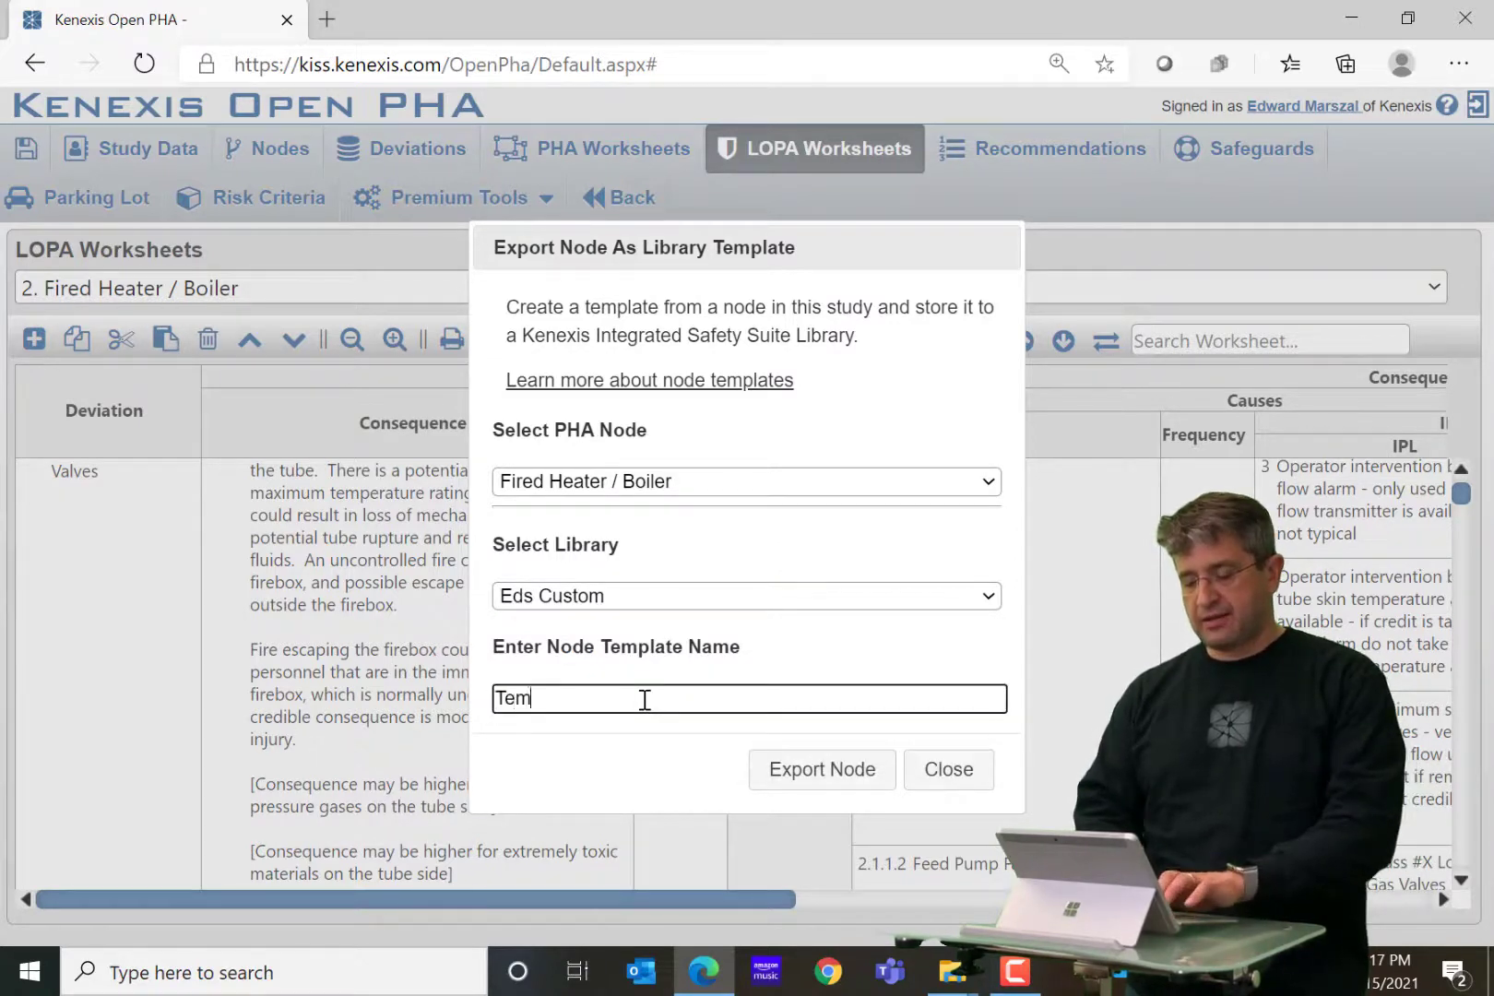
text(plTEla)
key(BackSpace)
key(BackSpace)
key(BackSpace)
key(BackSpace)
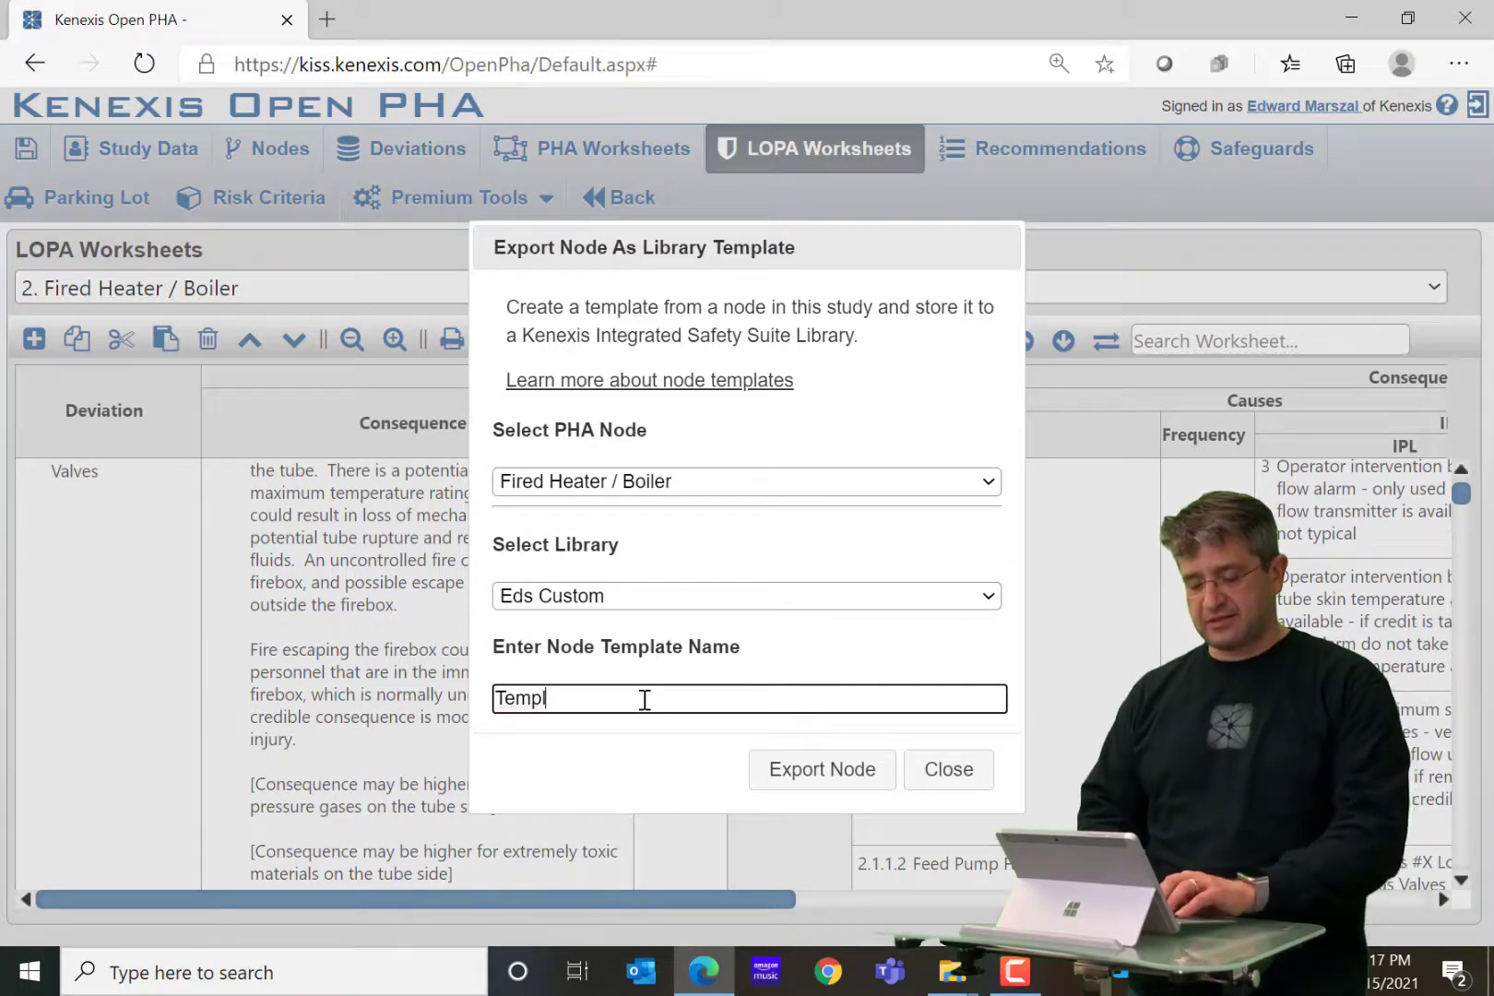
text(ater)
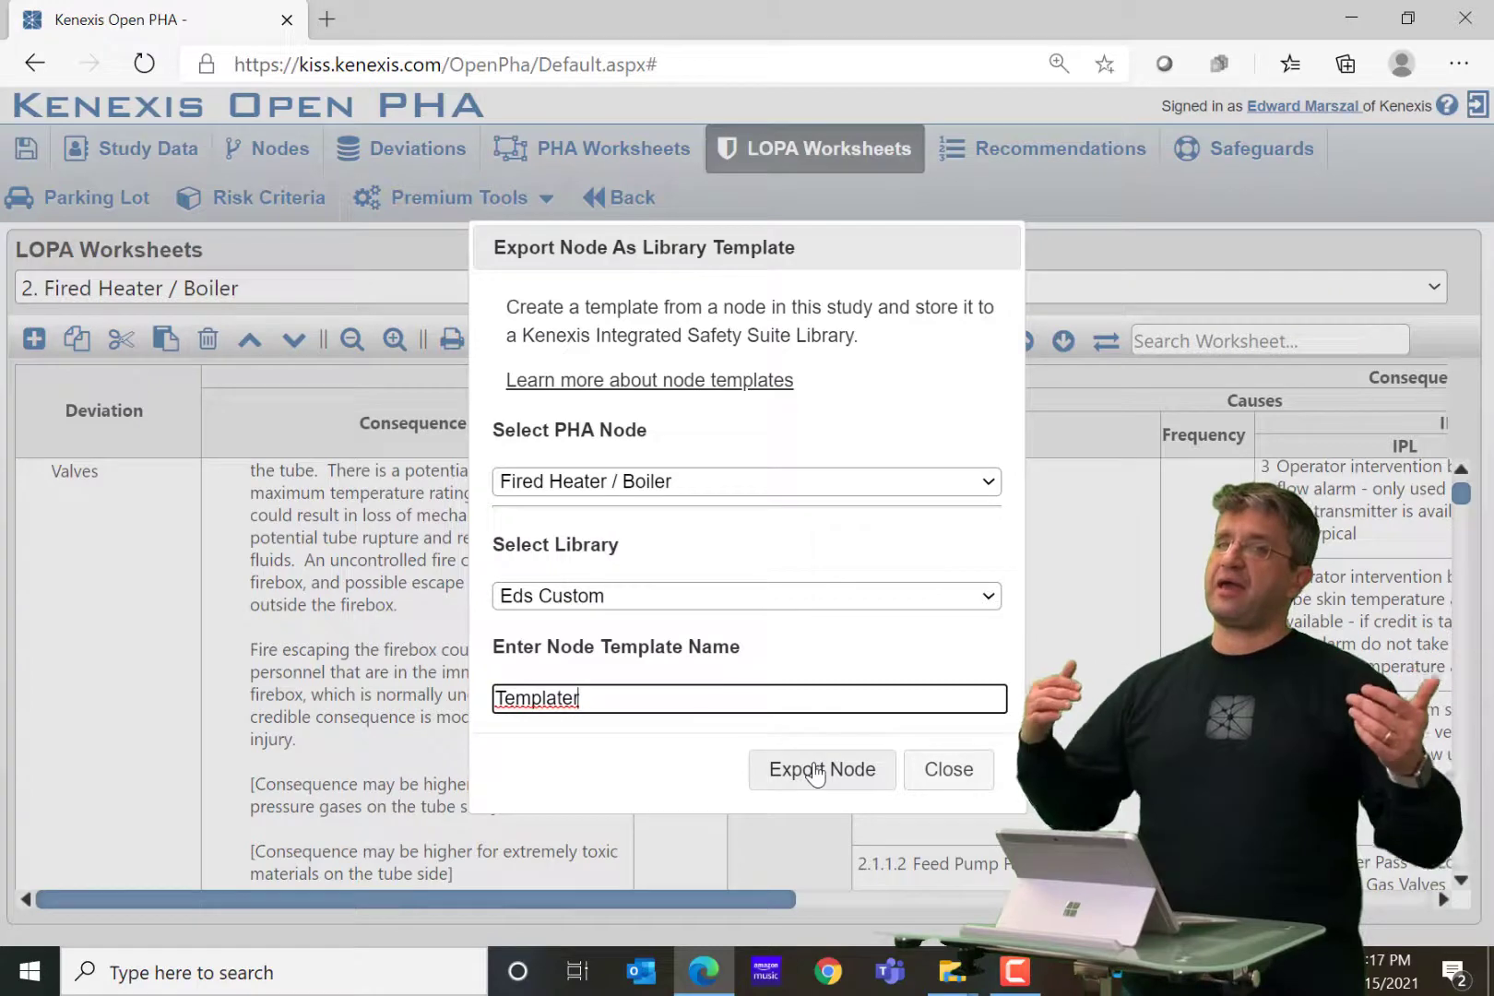
key(BackSpace)
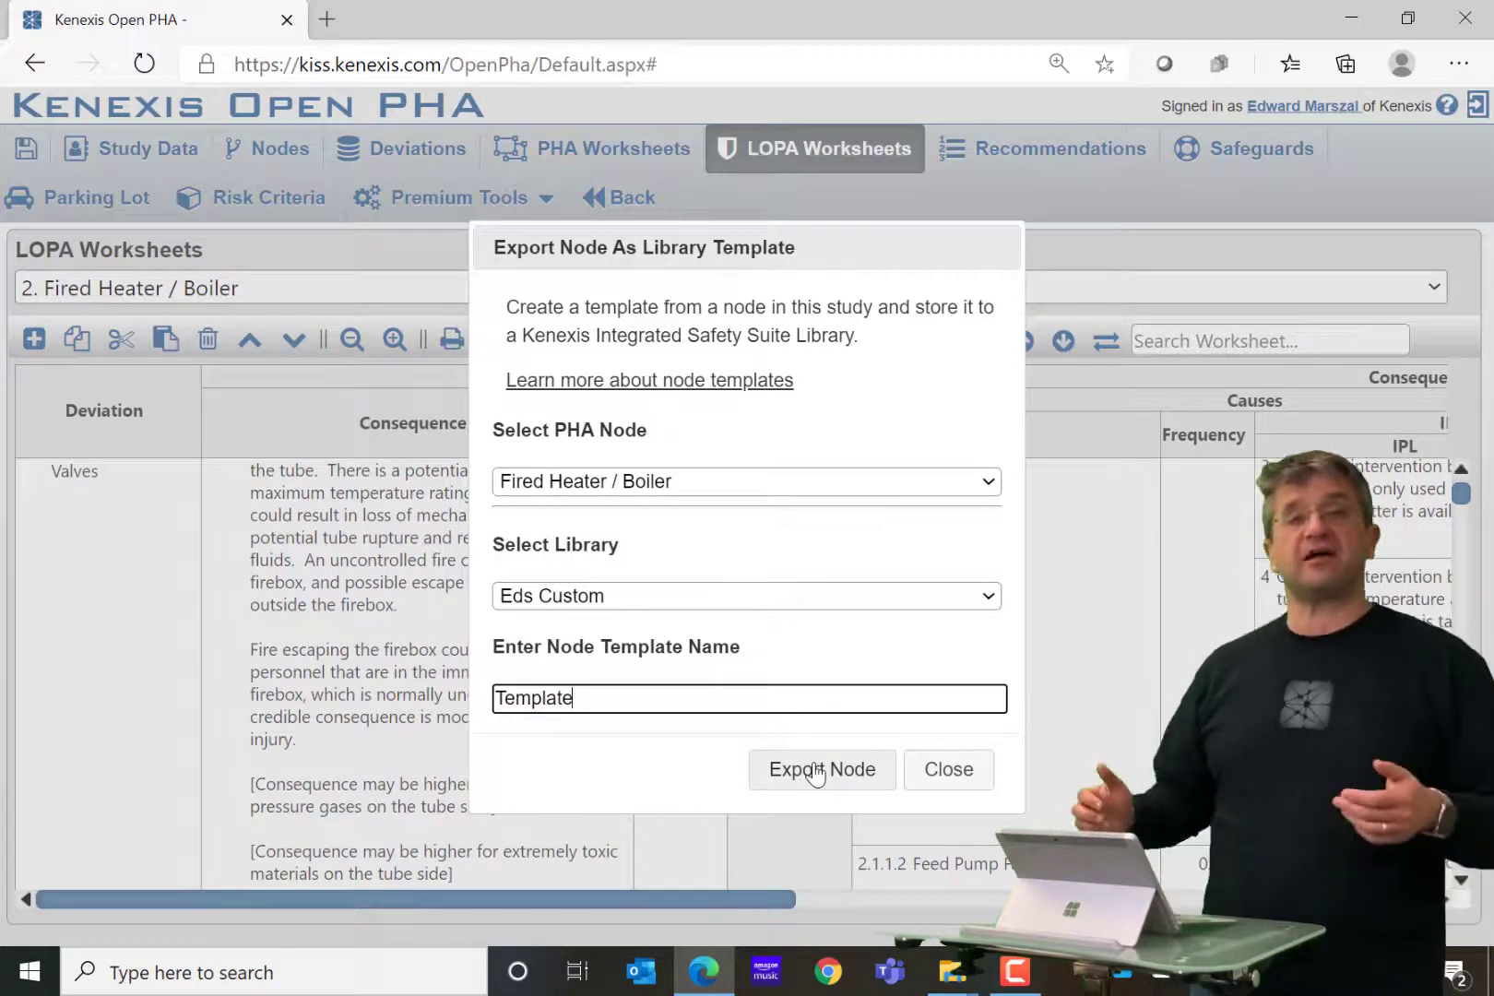